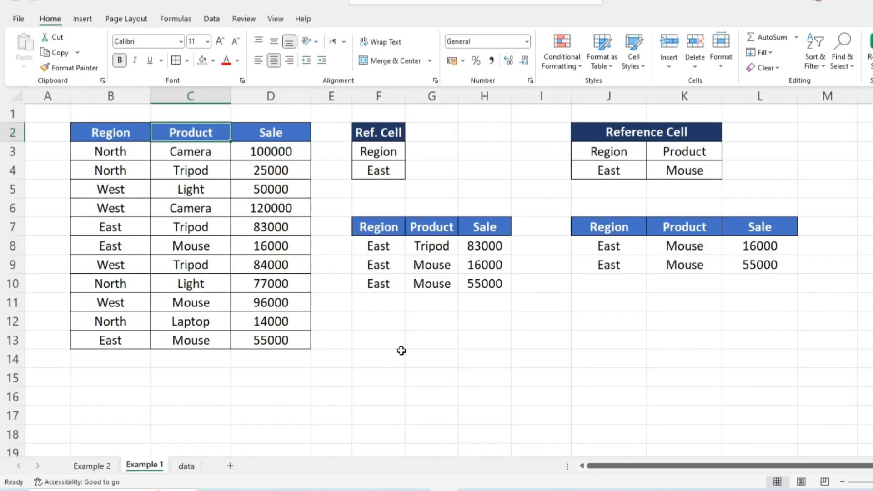
Step: Add filters to the sales table headers and filter the Region column to show only West
{"action": "left_click", "coordinate": [212, 19]}
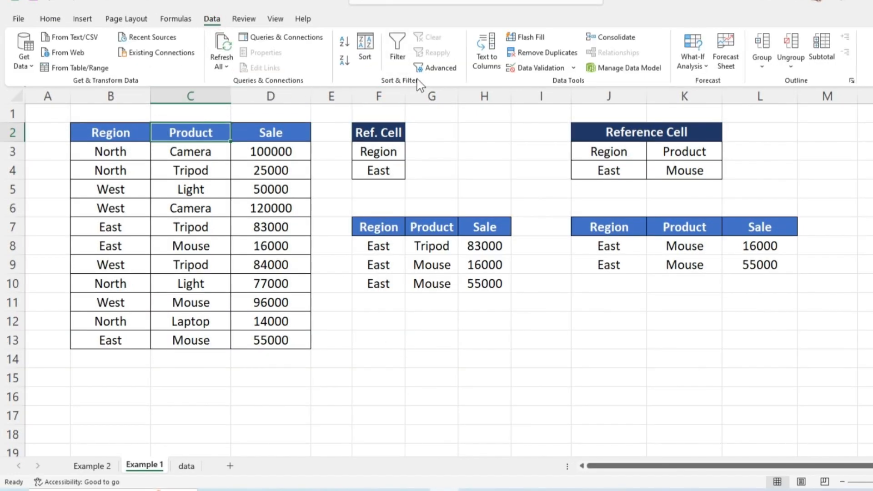
{"action": "left_click", "coordinate": [389, 52]}
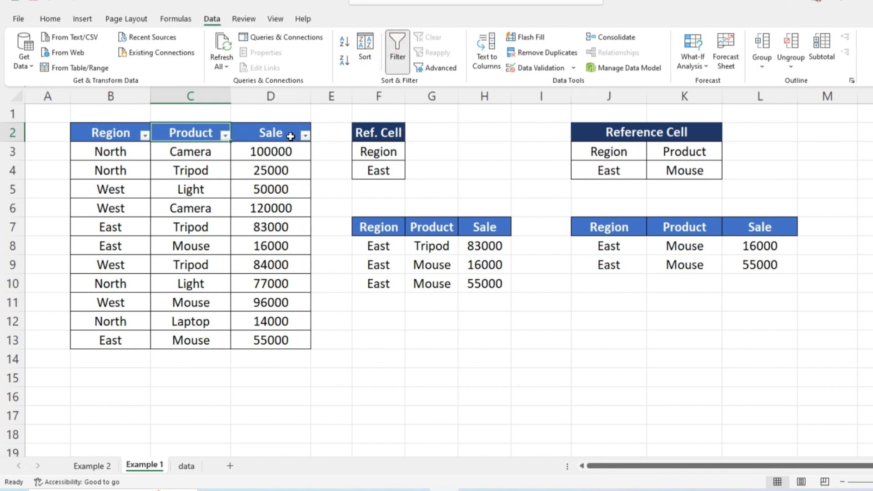
{"action": "left_click", "coordinate": [145, 136]}
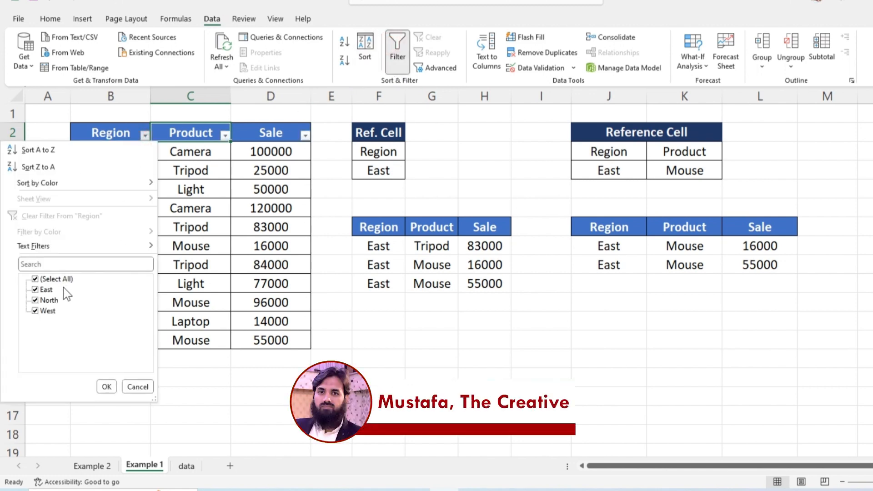
{"action": "left_click", "coordinate": [49, 301]}
{"action": "left_click", "coordinate": [47, 290]}
{"action": "left_click", "coordinate": [107, 387]}
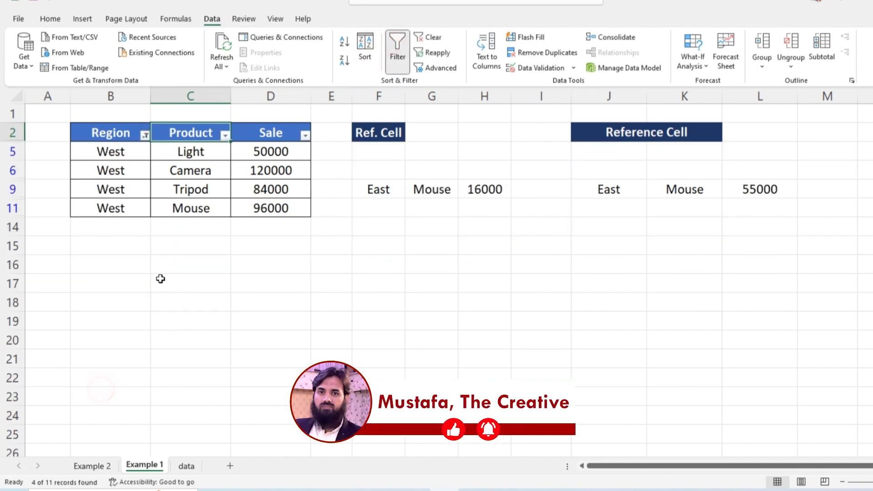
Step: Reset the Region filter so that all regions are included
{"action": "left_click", "coordinate": [145, 135]}
{"action": "left_click", "coordinate": [56, 279]}
{"action": "left_click", "coordinate": [57, 278]}
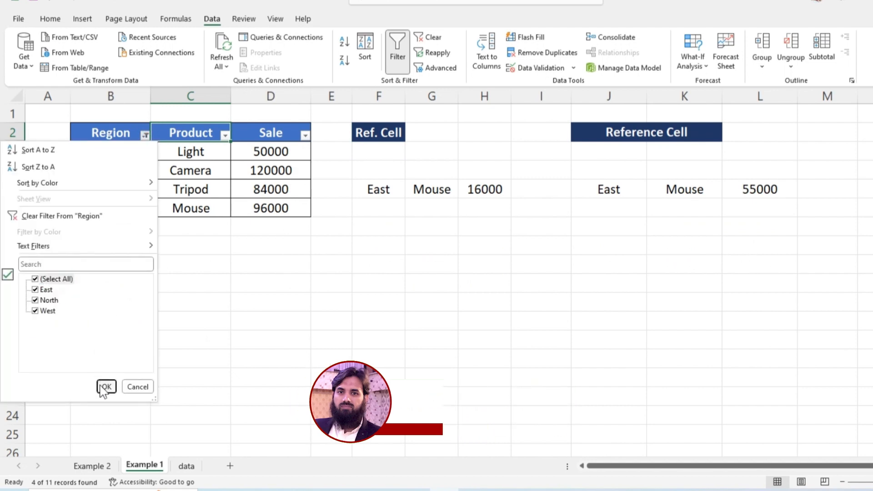
{"action": "left_click", "coordinate": [107, 386]}
{"action": "left_click", "coordinate": [364, 354]}
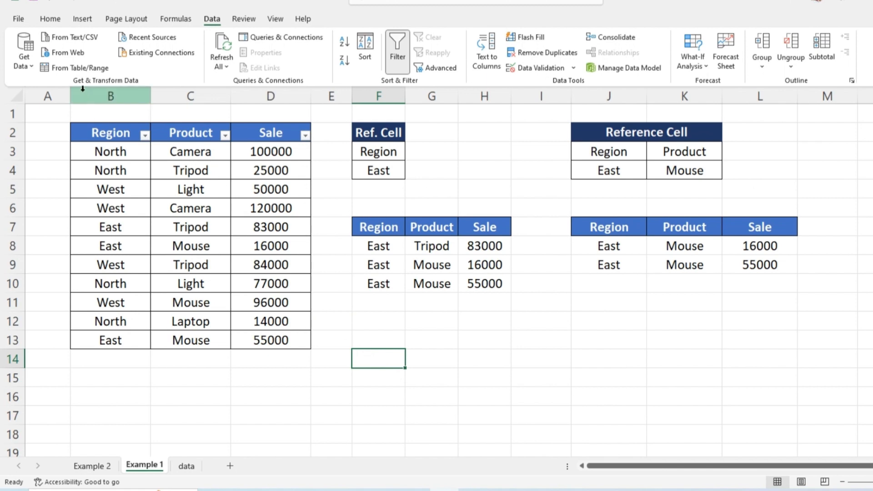
{"action": "left_click_drag", "start_coordinate": [94, 132], "coordinate": [266, 322]}
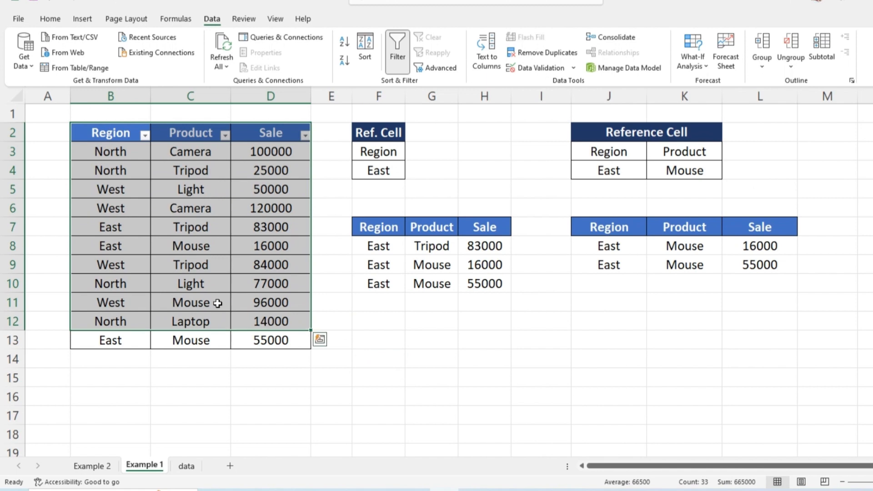
{"action": "left_click_drag", "start_coordinate": [125, 170], "coordinate": [121, 279]}
{"action": "left_click_drag", "start_coordinate": [193, 146], "coordinate": [211, 259]}
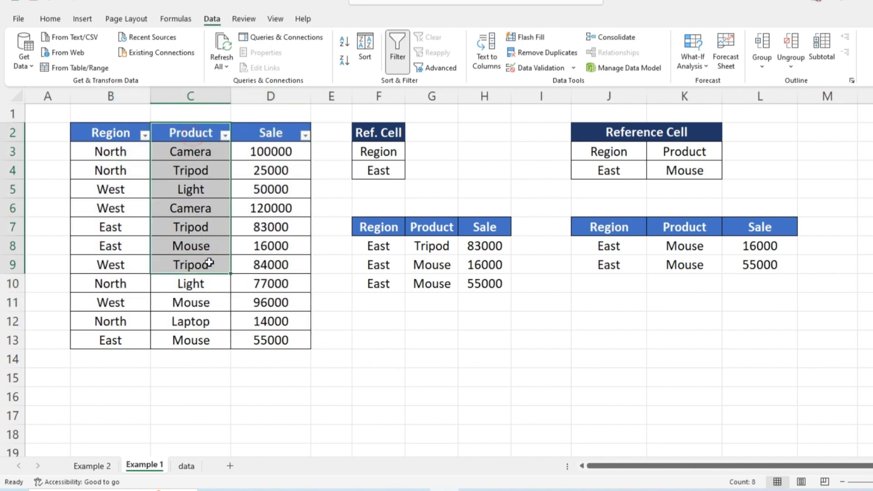
{"action": "left_click_drag", "start_coordinate": [285, 132], "coordinate": [284, 248]}
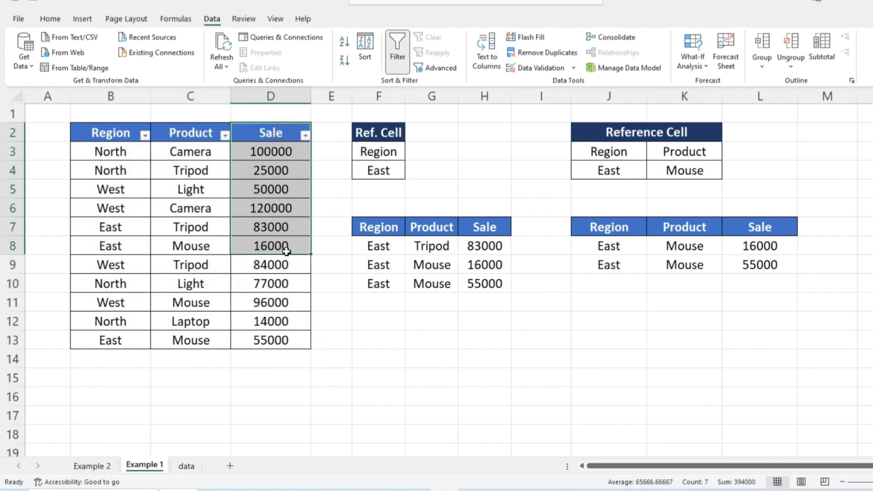
Step: Set the single-criterion region reference in F4 to North and select the extracted result table
{"action": "left_click", "coordinate": [370, 170]}
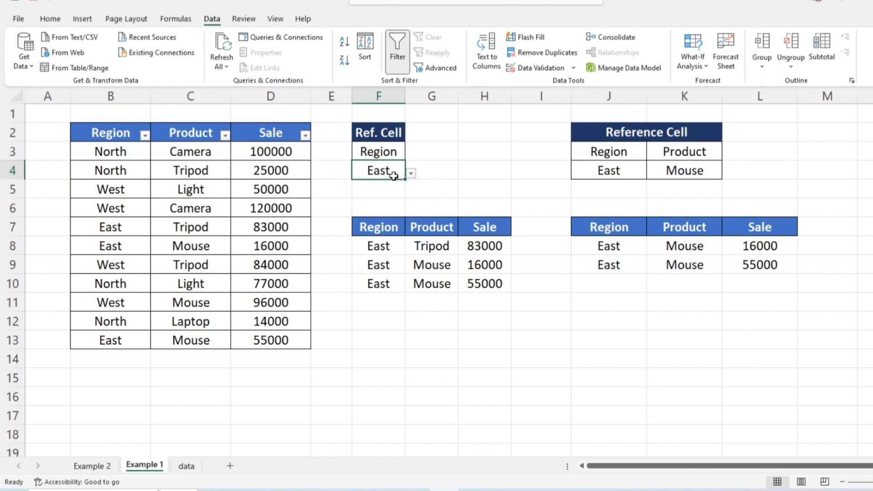
{"action": "left_click", "coordinate": [411, 172]}
{"action": "left_click", "coordinate": [358, 186]}
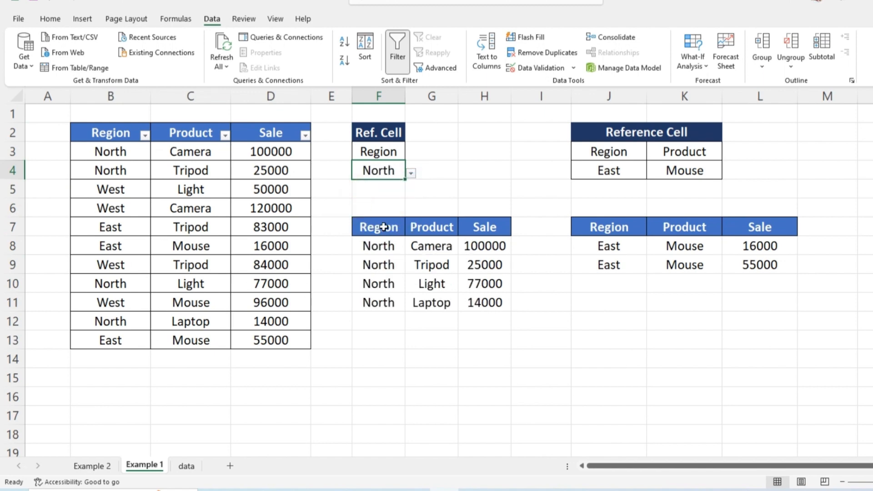
{"action": "left_click_drag", "start_coordinate": [387, 228], "coordinate": [473, 298]}
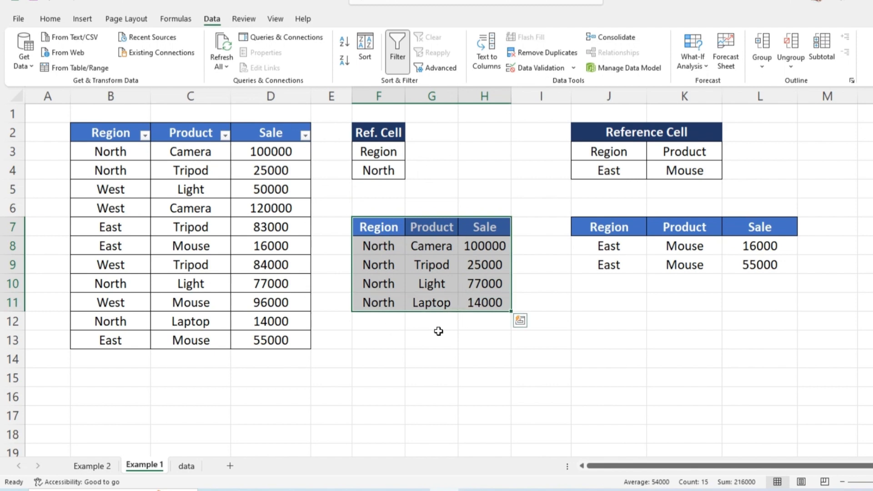
Step: Change the region reference in F4 to East and select the extracted rows with their headers
{"action": "left_click", "coordinate": [392, 173]}
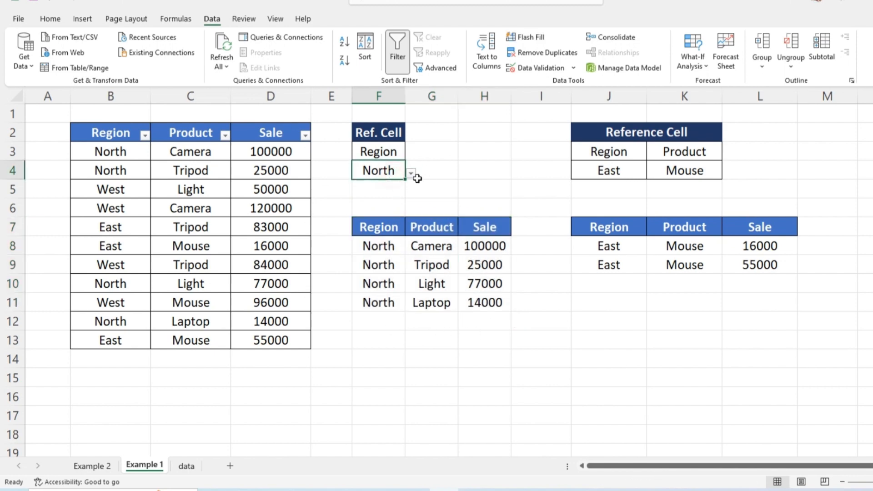
{"action": "left_click", "coordinate": [410, 173]}
{"action": "left_click", "coordinate": [370, 206]}
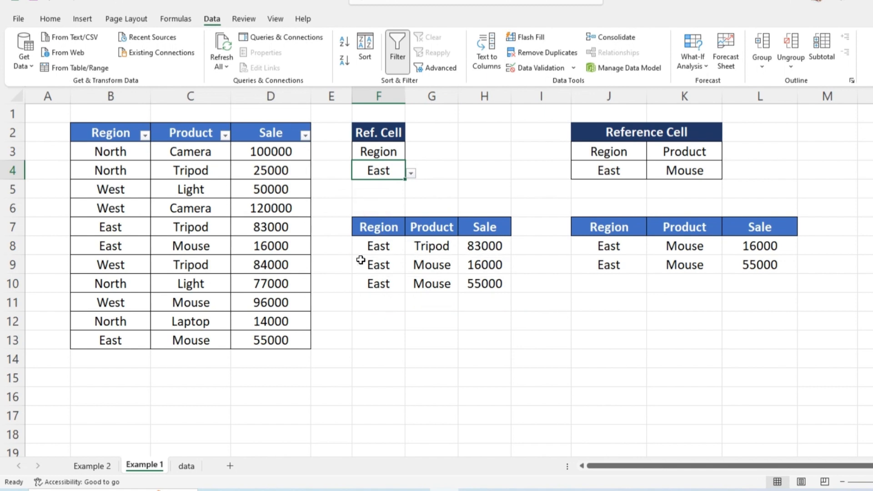
{"action": "left_click_drag", "start_coordinate": [385, 227], "coordinate": [483, 284]}
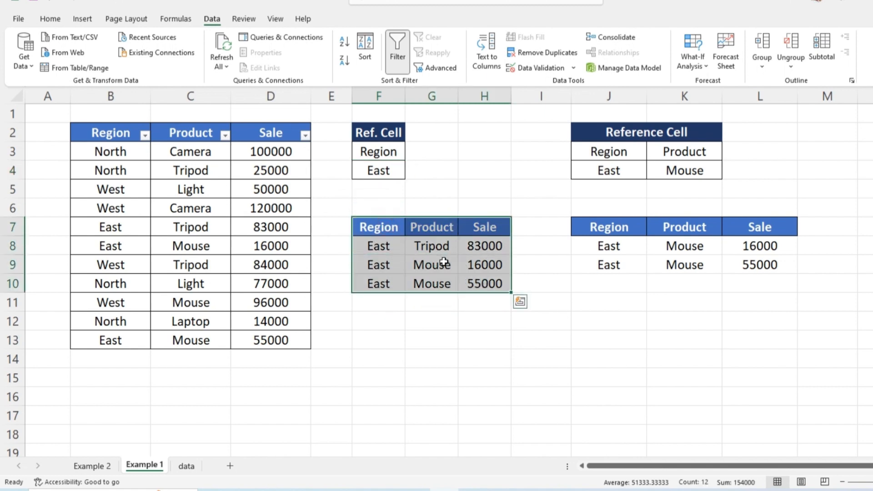
Step: Set the region reference in F4 to South and check the source table's Region column for it
{"action": "left_click", "coordinate": [380, 169]}
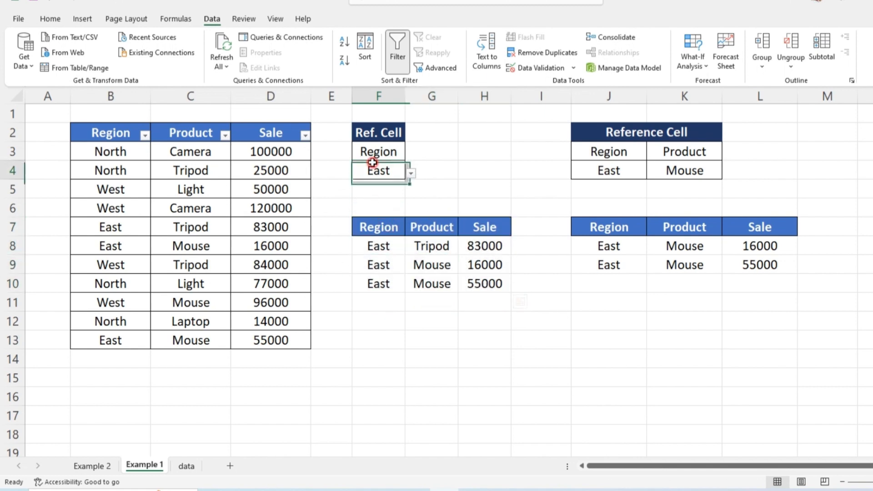
{"action": "left_click", "coordinate": [411, 174]}
{"action": "left_click", "coordinate": [331, 223]}
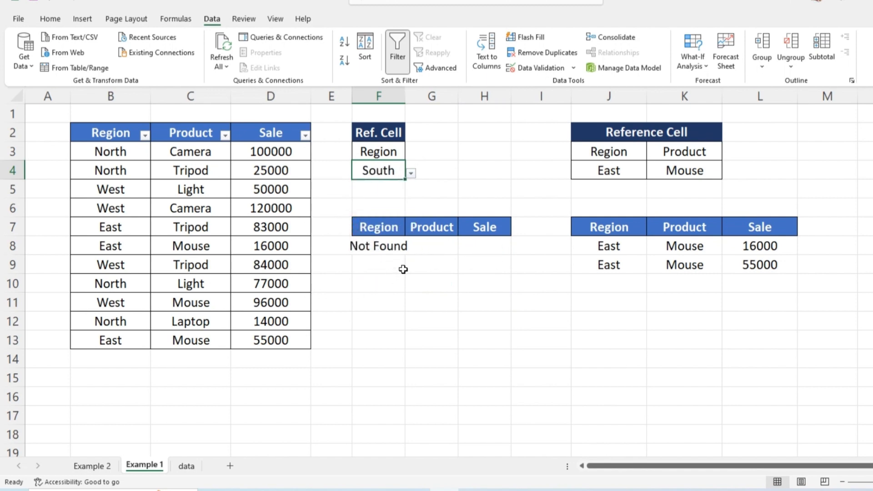
{"action": "left_click_drag", "start_coordinate": [114, 134], "coordinate": [135, 338]}
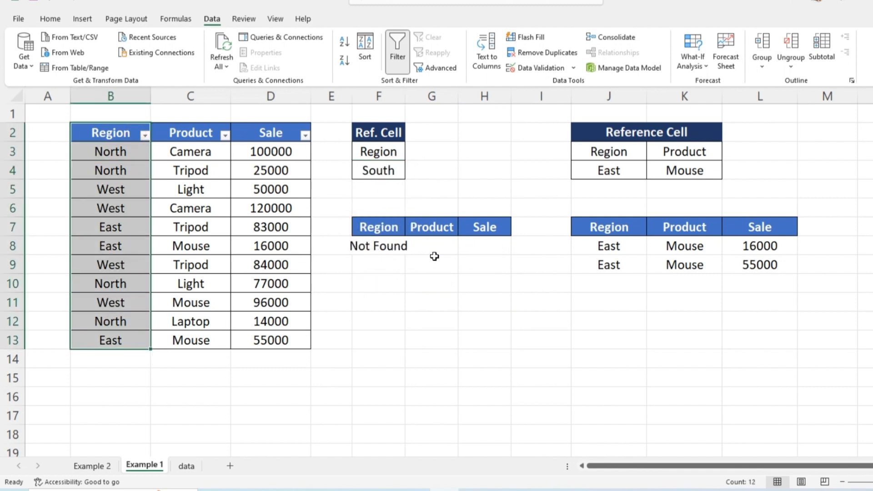
{"action": "left_click", "coordinate": [398, 308]}
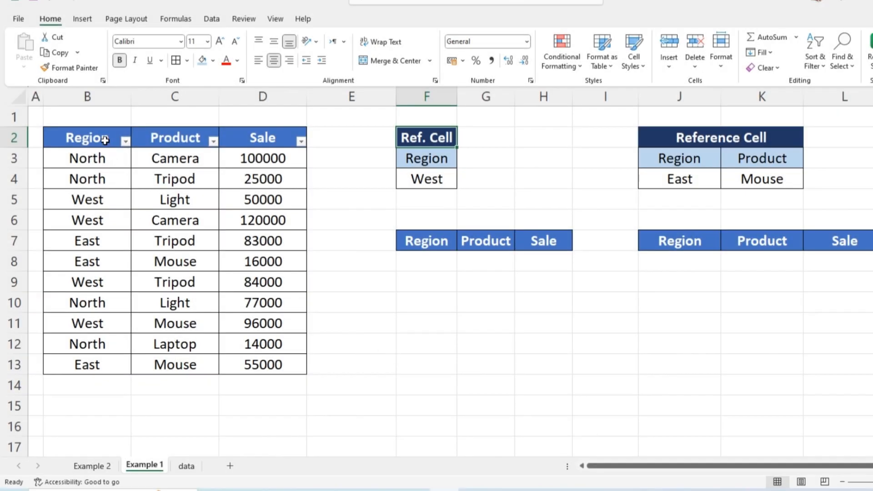
{"action": "left_click_drag", "start_coordinate": [105, 141], "coordinate": [277, 365]}
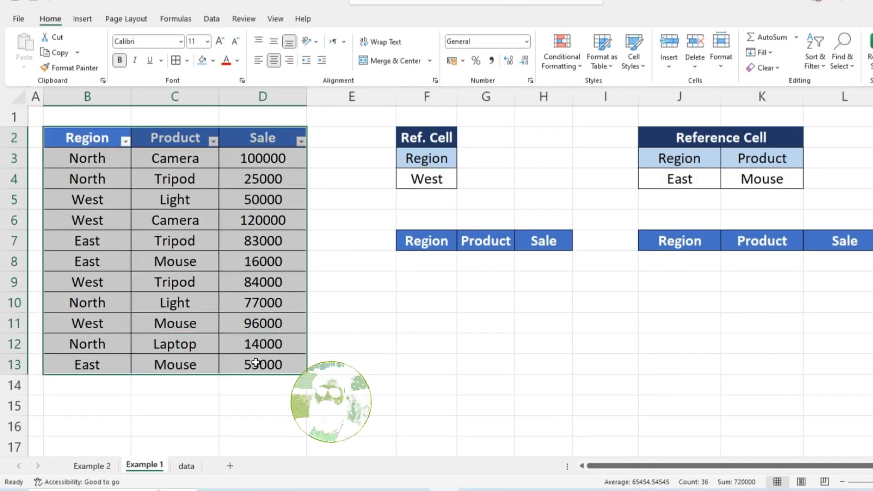
{"action": "left_click_drag", "start_coordinate": [97, 145], "coordinate": [101, 364]}
{"action": "left_click", "coordinate": [410, 179]}
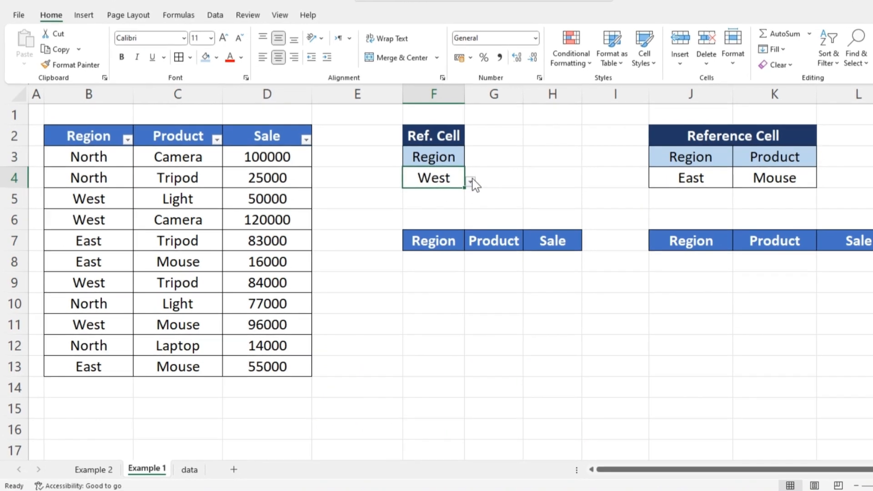
{"action": "left_click", "coordinate": [462, 183]}
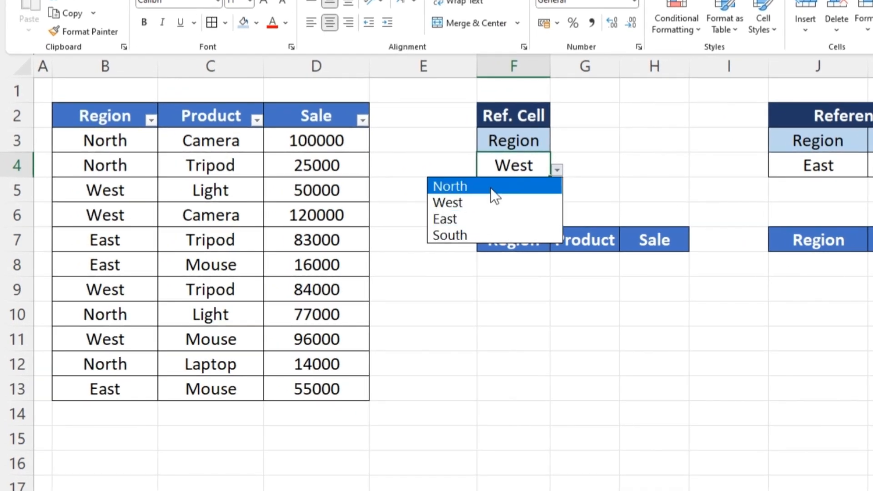
{"action": "key", "text": "Escape"}
{"action": "left_click_drag", "start_coordinate": [514, 242], "coordinate": [643, 337]}
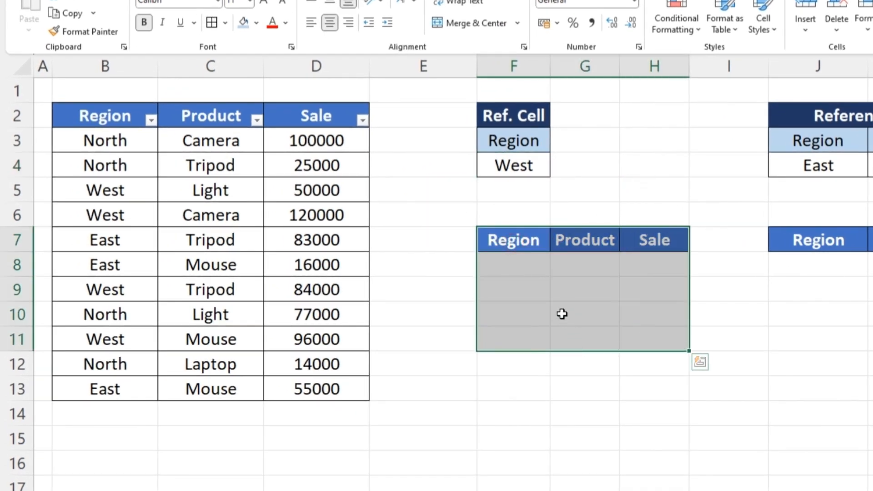
Step: Enter =FILTER(B2:D13,B2:B13=F4) in cell F8 to extract the table rows matching the reference region
{"action": "left_click", "coordinate": [517, 264]}
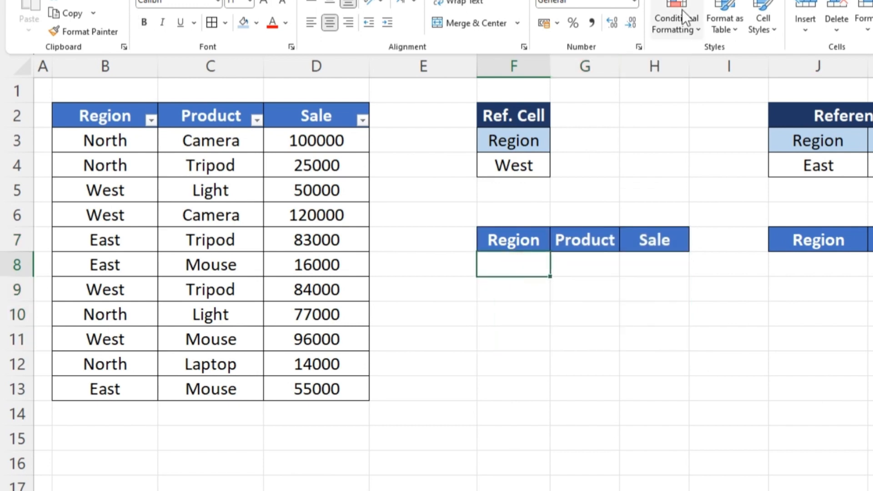
{"action": "type", "text": "=fi"}
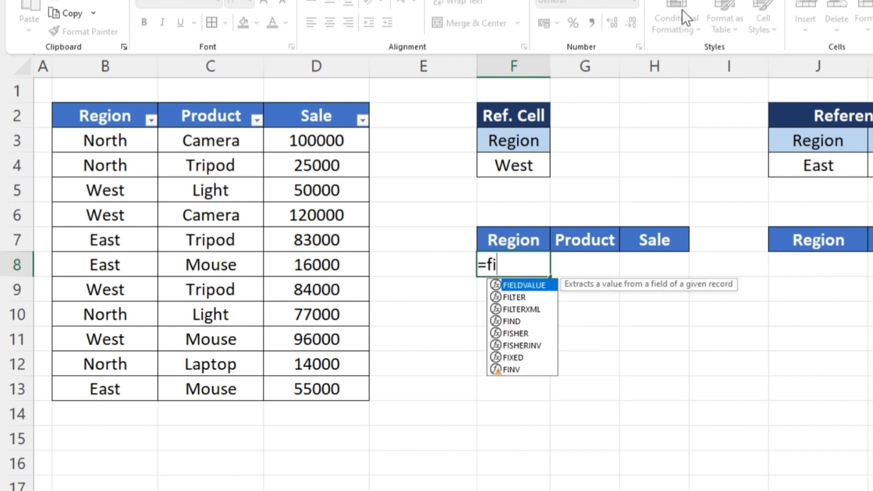
{"action": "type", "text": "lter("}
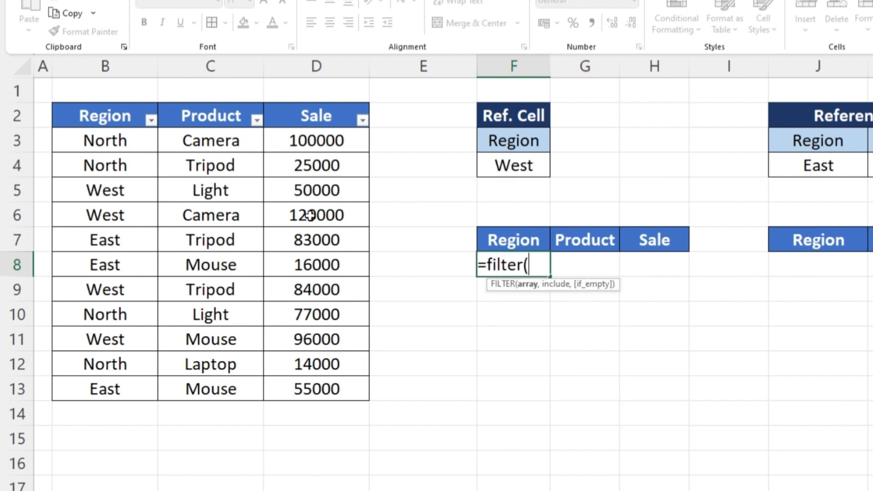
{"action": "left_click_drag", "start_coordinate": [102, 119], "coordinate": [340, 386]}
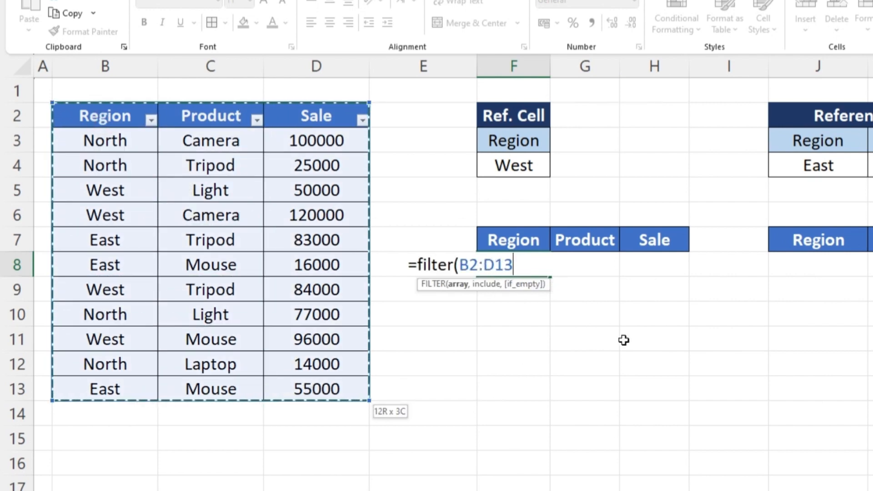
{"action": "type", "text": ","}
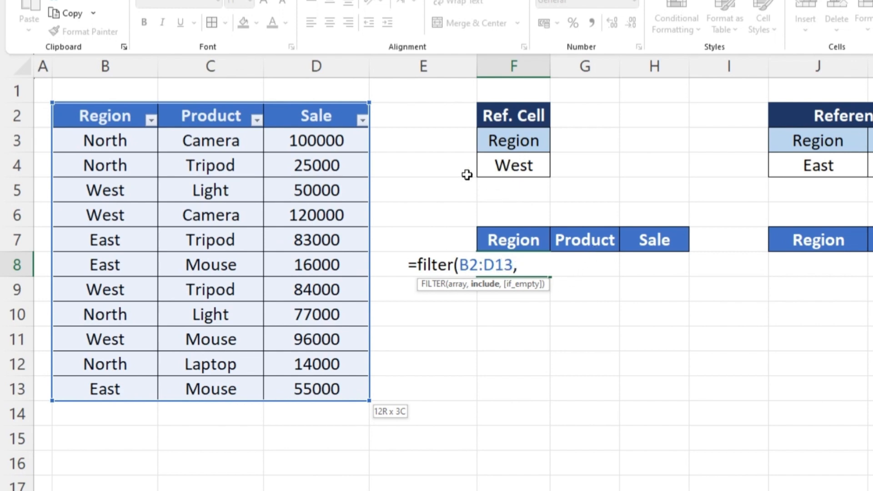
{"action": "left_click_drag", "start_coordinate": [119, 119], "coordinate": [125, 388]}
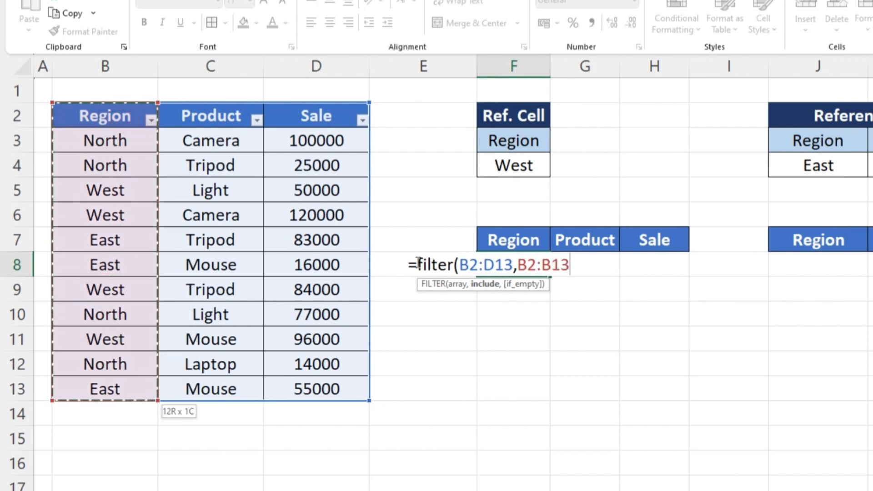
{"action": "type", "text": "="}
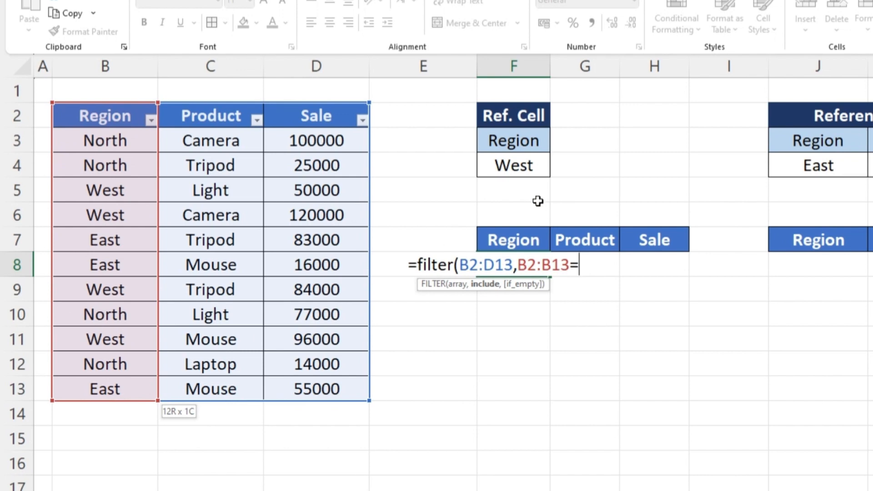
{"action": "left_click", "coordinate": [506, 165]}
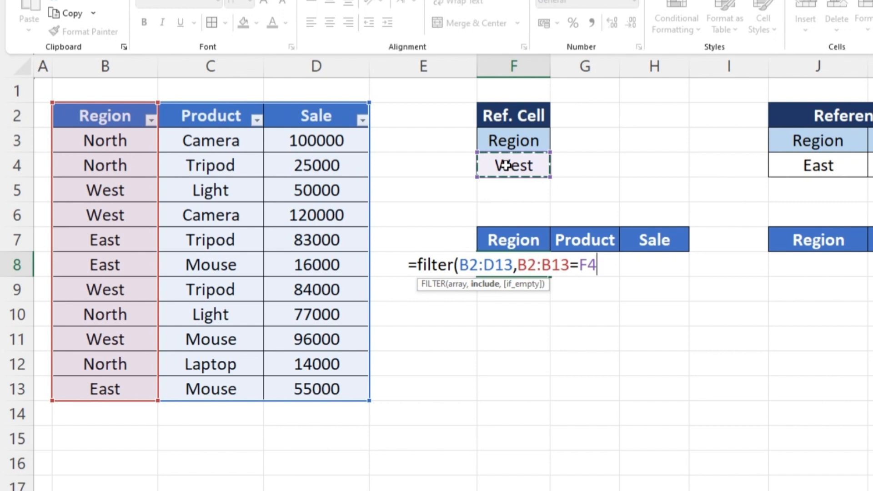
{"action": "type", "text": ")"}
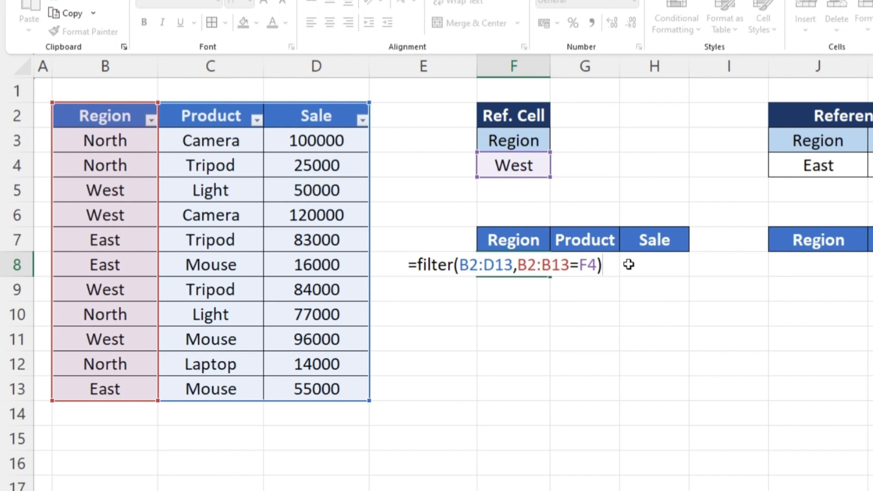
{"action": "key", "text": "Return"}
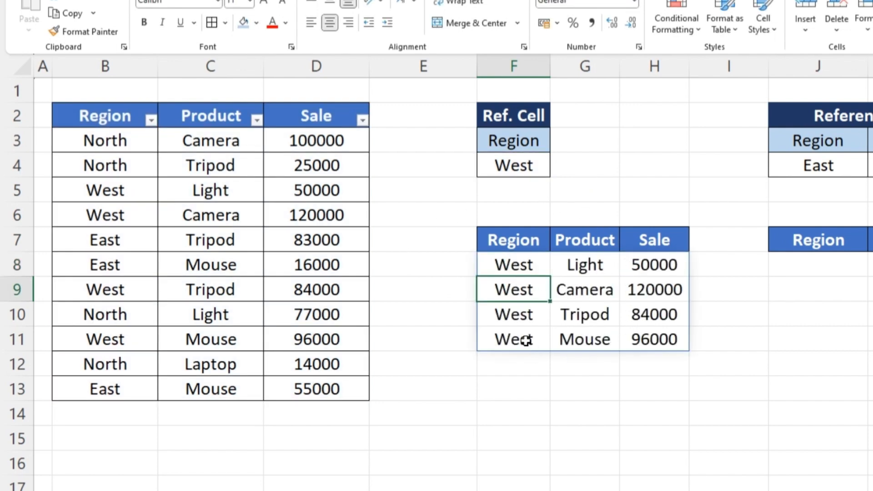
{"action": "left_click", "coordinate": [537, 175]}
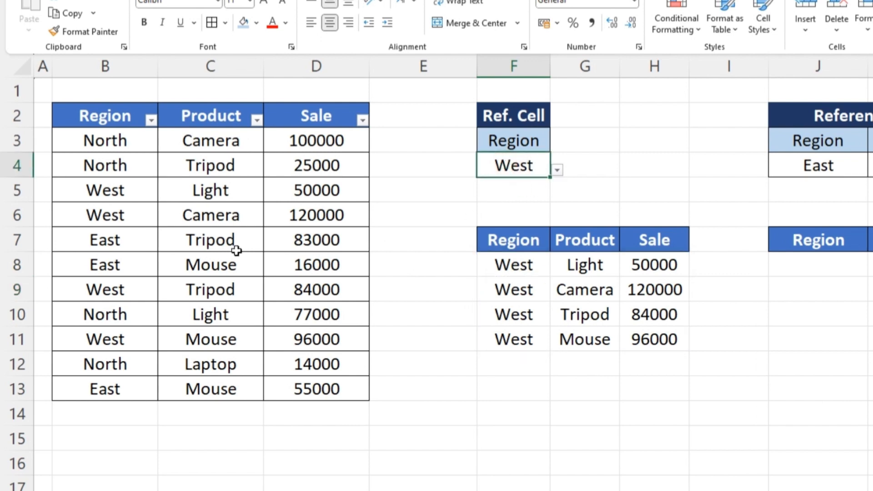
{"action": "left_click_drag", "start_coordinate": [111, 117], "coordinate": [306, 389]}
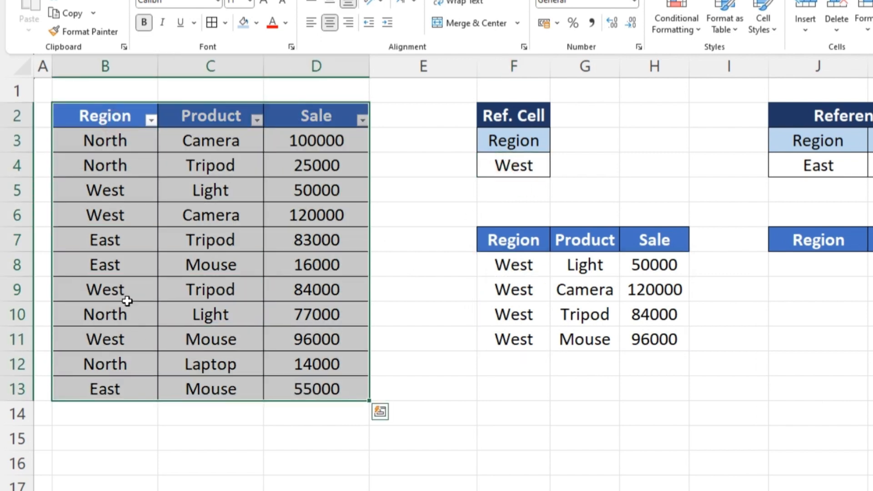
Step: Set the region reference in F4 to North and select the extracted rows below the result headers
{"action": "left_click_drag", "start_coordinate": [541, 263], "coordinate": [643, 339]}
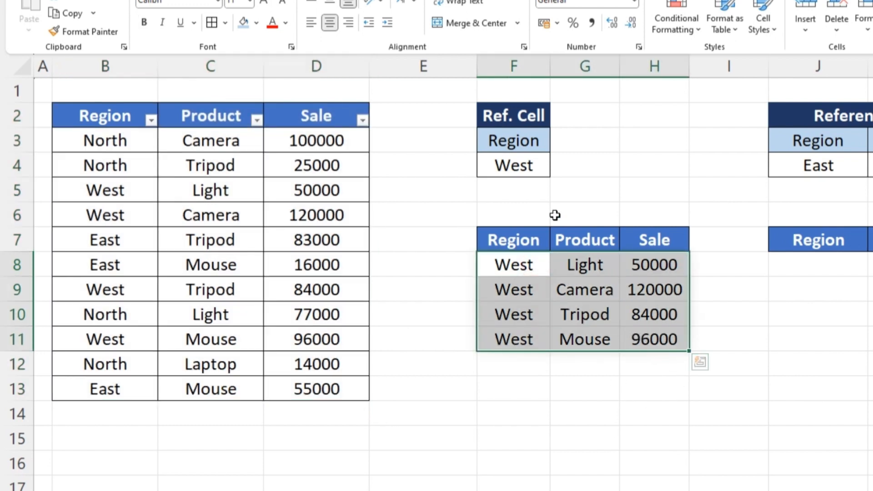
{"action": "left_click", "coordinate": [542, 172]}
{"action": "left_click", "coordinate": [557, 170]}
{"action": "left_click", "coordinate": [513, 185]}
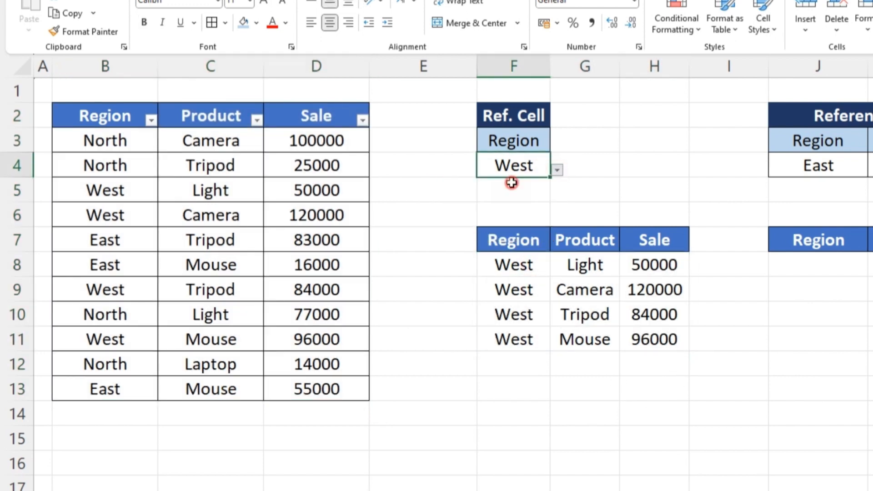
{"action": "left_click_drag", "start_coordinate": [512, 263], "coordinate": [663, 338]}
{"action": "left_click", "coordinate": [658, 397]}
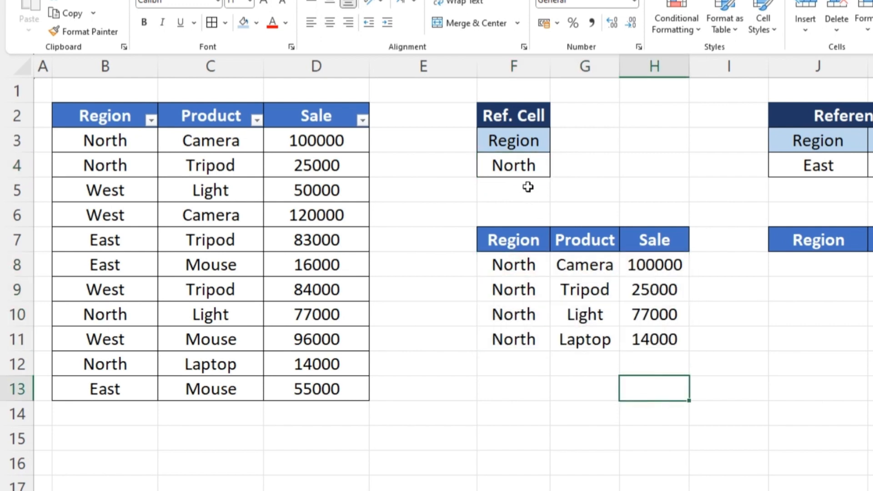
Step: Change the region reference in F4 to South and check the source table's Region values in B3:B13 for it
{"action": "left_click", "coordinate": [538, 166]}
{"action": "left_click", "coordinate": [557, 170]}
{"action": "left_click", "coordinate": [478, 232]}
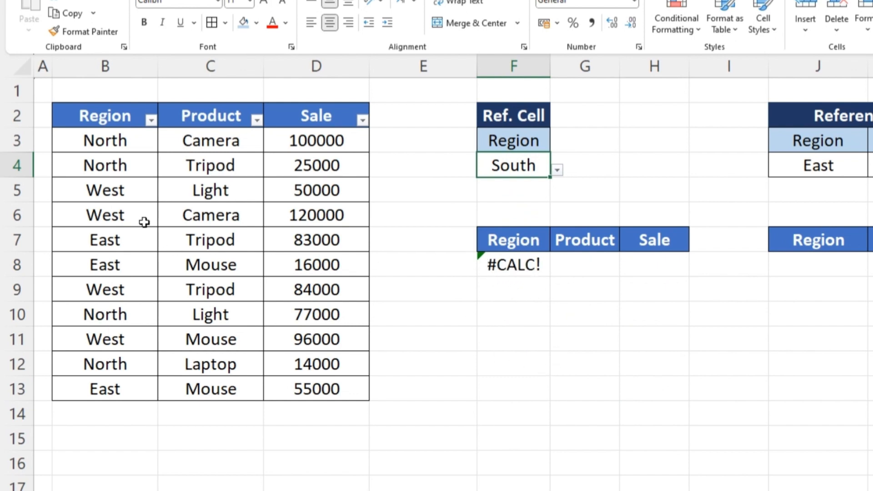
{"action": "left_click_drag", "start_coordinate": [120, 142], "coordinate": [121, 388]}
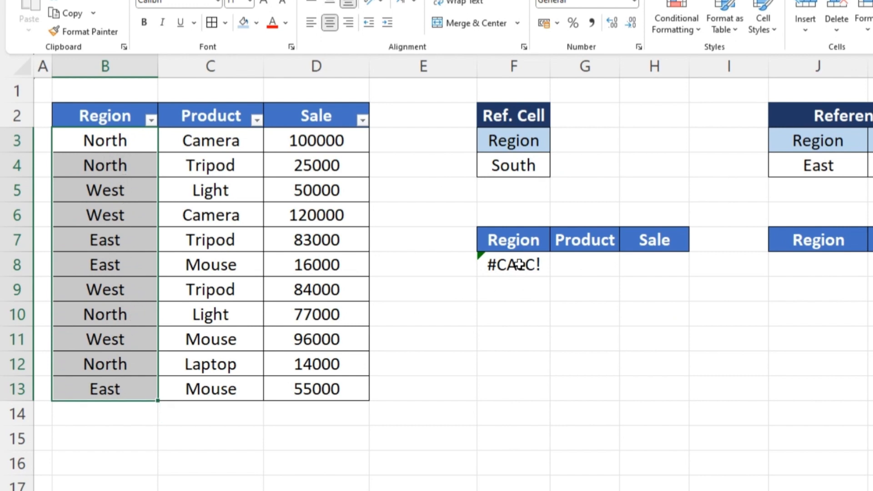
Step: Extend the FILTER formula in F8 with the if_empty text, making it =FILTER(B2:D13,B2:B13=F4,"Not Found")
{"action": "left_click", "coordinate": [505, 271]}
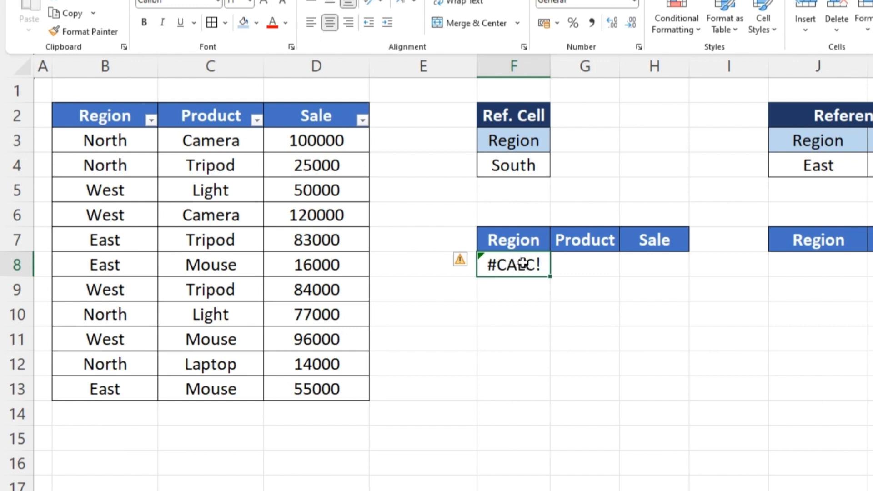
{"action": "double_click", "coordinate": [523, 264]}
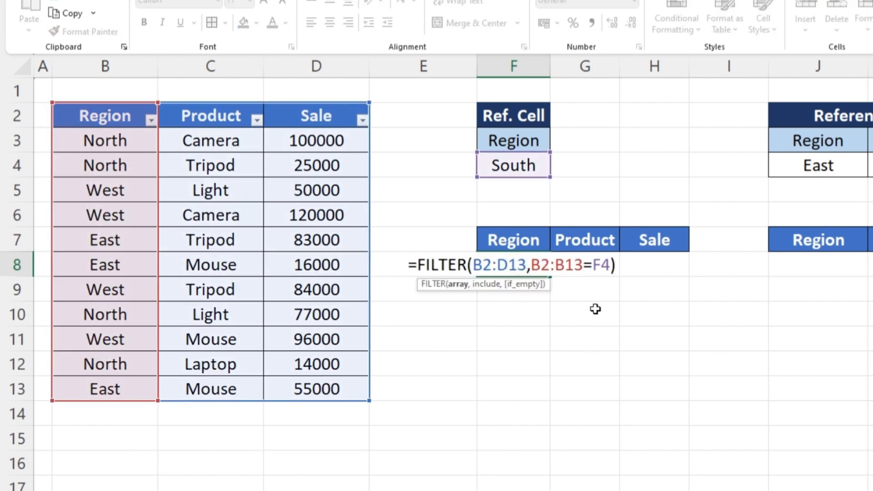
{"action": "left_click", "coordinate": [614, 266]}
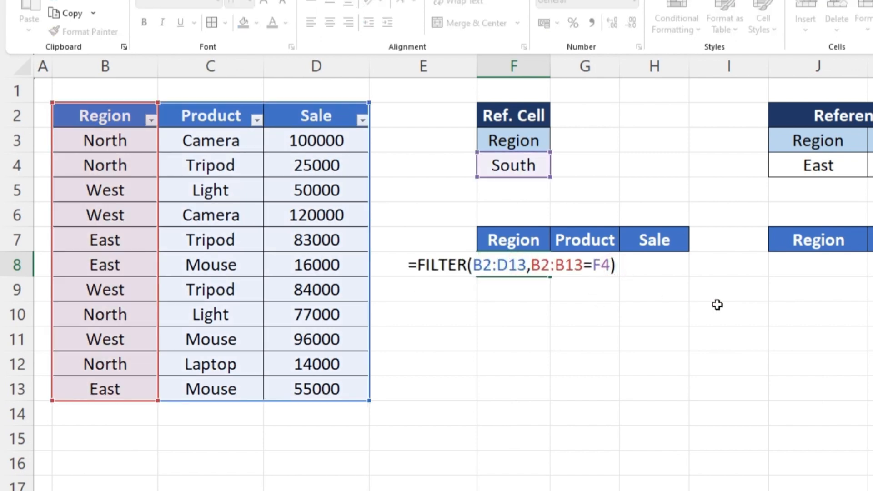
{"action": "key", "text": "BackSpace"}
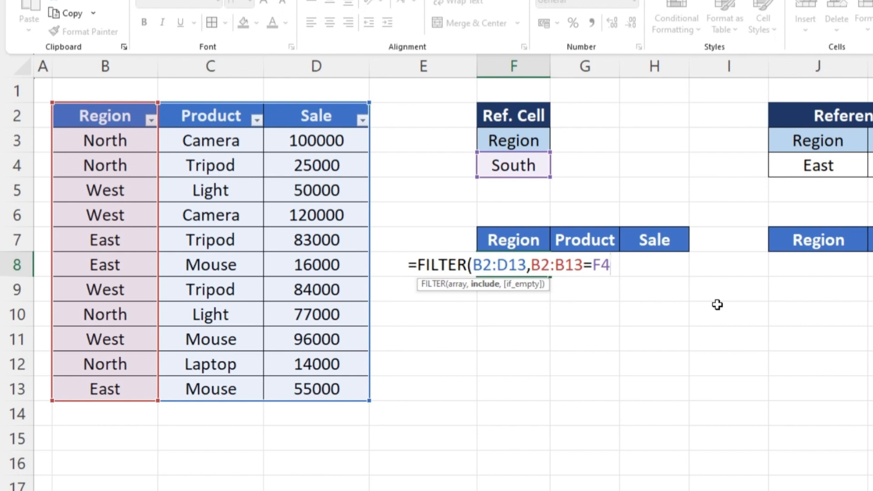
{"action": "type", "text": ","}
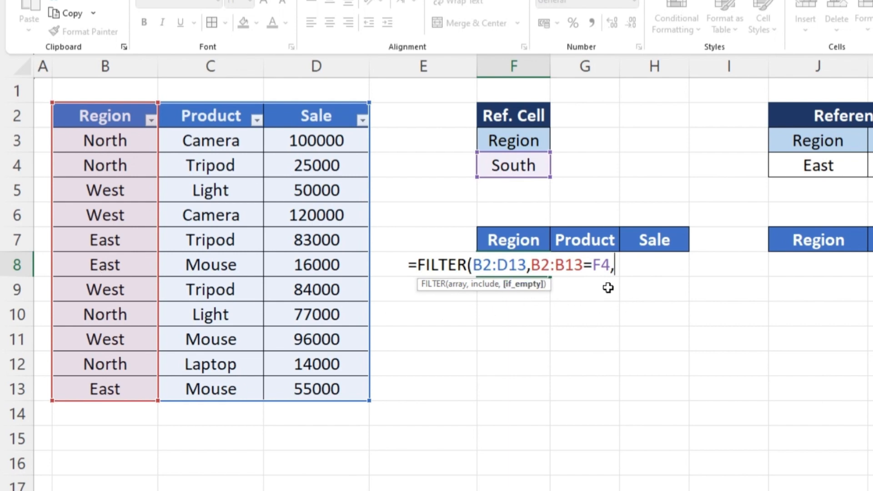
{"action": "type", "text": "\""}
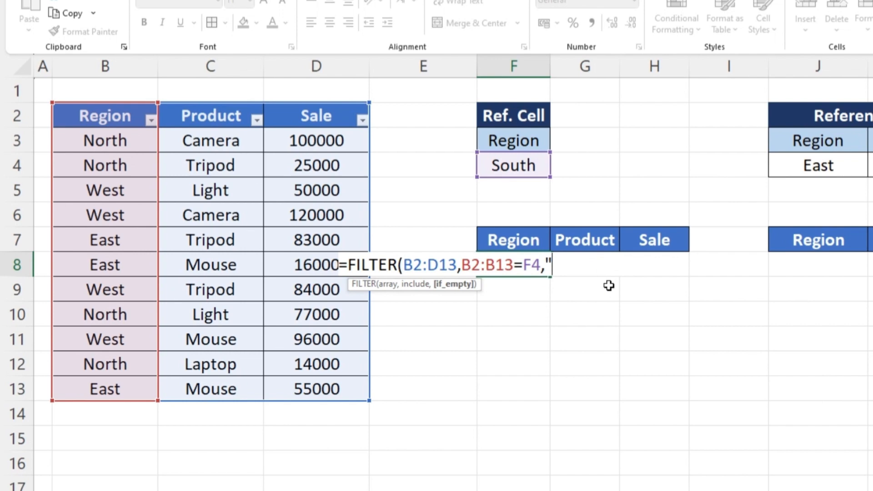
{"action": "type", "text": "Not Found\""}
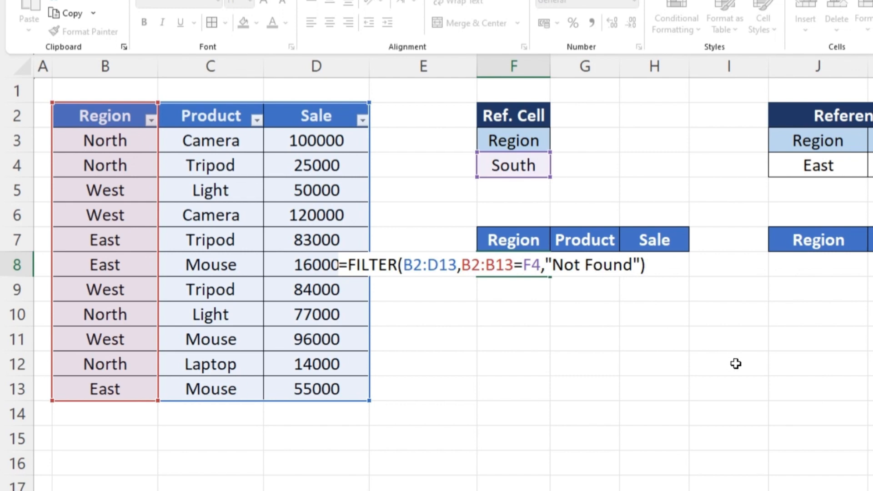
{"action": "key", "text": "Return"}
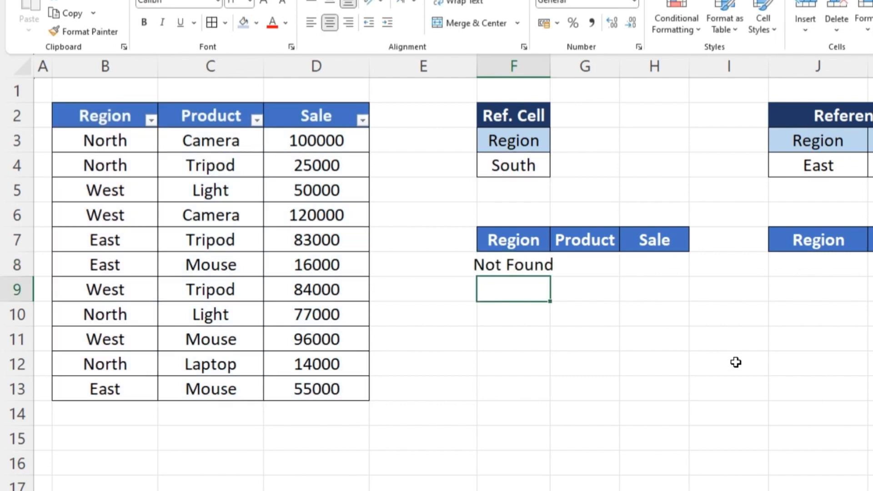
Step: Examine the output in F8 and the result area F8:H10 for the region missing from the source table
{"action": "left_click", "coordinate": [523, 264]}
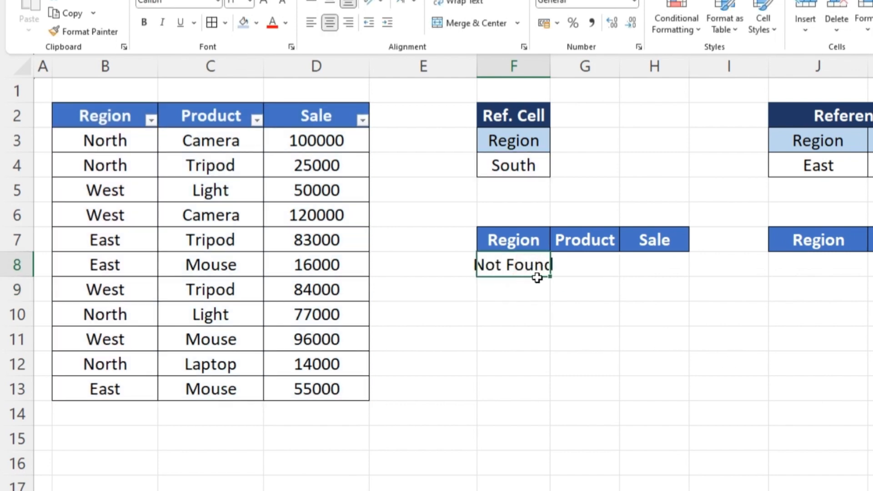
{"action": "left_click_drag", "start_coordinate": [545, 267], "coordinate": [660, 320]}
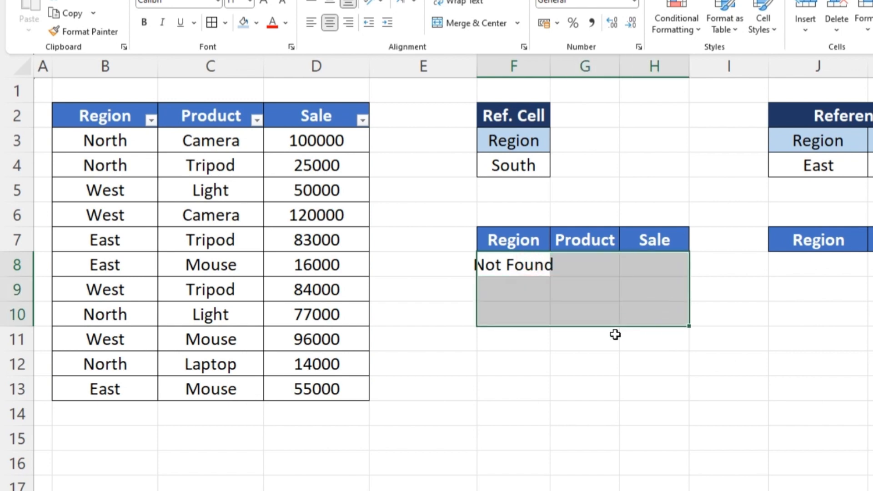
{"action": "left_click", "coordinate": [626, 310]}
{"action": "left_click", "coordinate": [536, 268]}
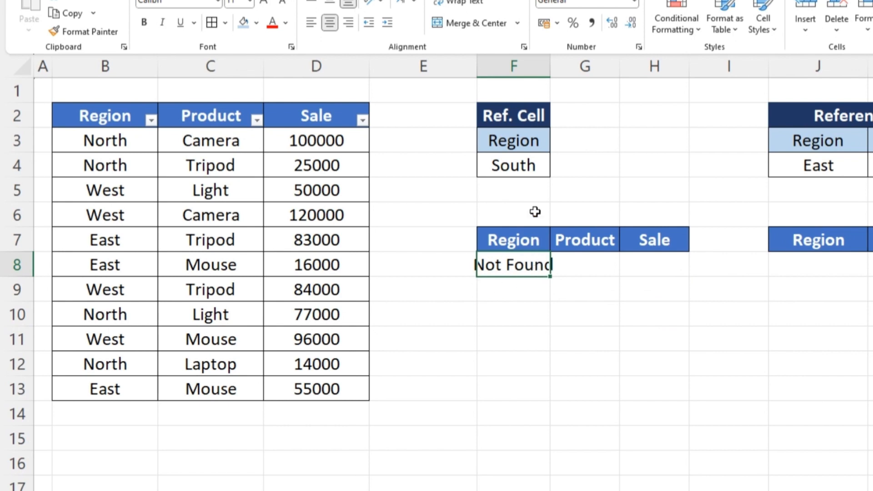
Step: Set the region reference in F4 back to North to extract that region's rows
{"action": "left_click", "coordinate": [537, 167]}
{"action": "left_click", "coordinate": [558, 170]}
{"action": "left_click", "coordinate": [511, 190]}
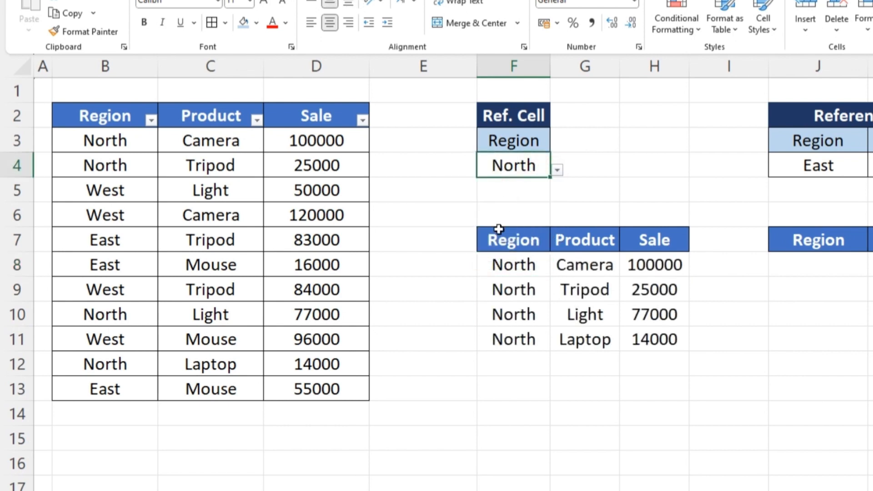
Step: Try to edit individual Region, Product and Sale cells within the extracted North rows
{"action": "double_click", "coordinate": [587, 315]}
{"action": "left_click", "coordinate": [670, 315]}
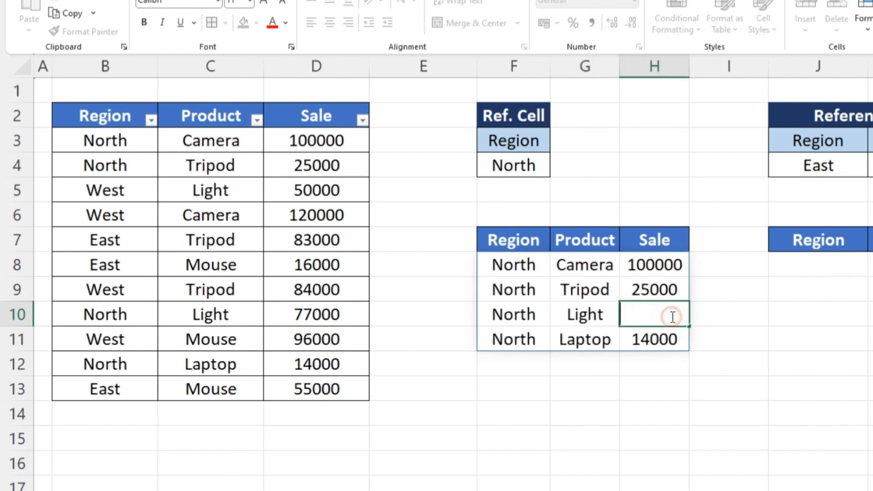
{"action": "left_click", "coordinate": [643, 338]}
{"action": "left_click", "coordinate": [585, 338]}
{"action": "left_click", "coordinate": [531, 339]}
{"action": "left_click", "coordinate": [525, 325]}
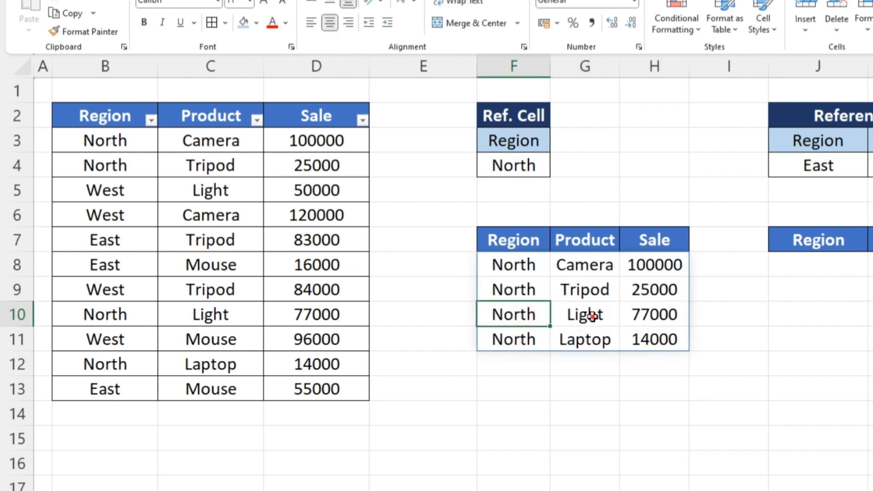
{"action": "double_click", "coordinate": [583, 313]}
{"action": "double_click", "coordinate": [596, 288]}
{"action": "left_click", "coordinate": [635, 332]}
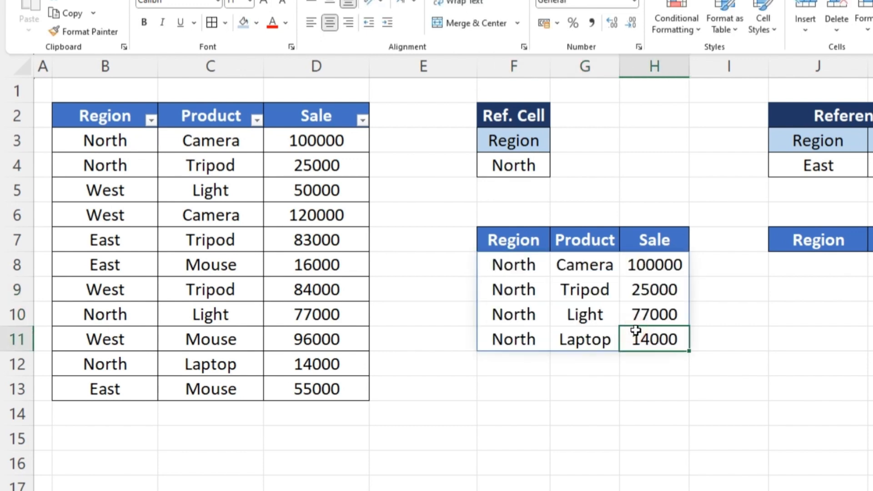
{"action": "double_click", "coordinate": [635, 333]}
{"action": "key", "text": "Escape"}
Step: Try to delete individual Sale values in H8:H10 and a Product value from the extracted rows
{"action": "left_click", "coordinate": [650, 313]}
{"action": "key", "text": "Delete"}
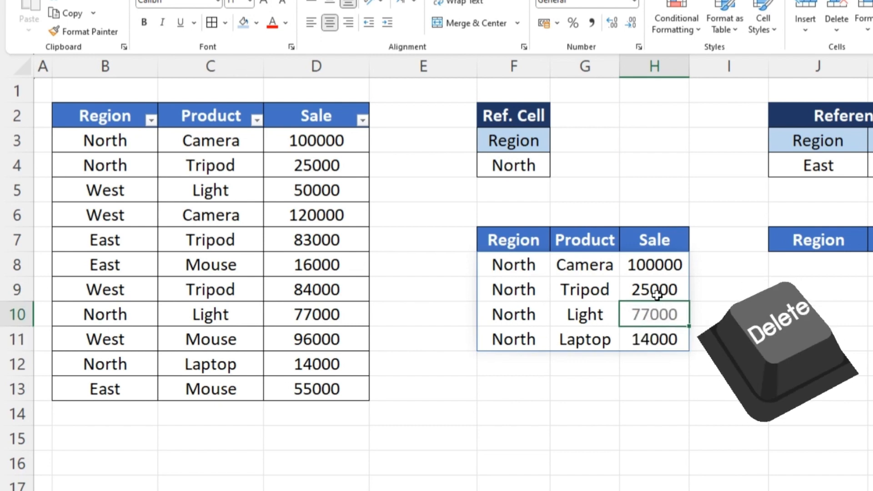
{"action": "left_click", "coordinate": [658, 288]}
{"action": "key", "text": "Delete"}
{"action": "left_click", "coordinate": [645, 268]}
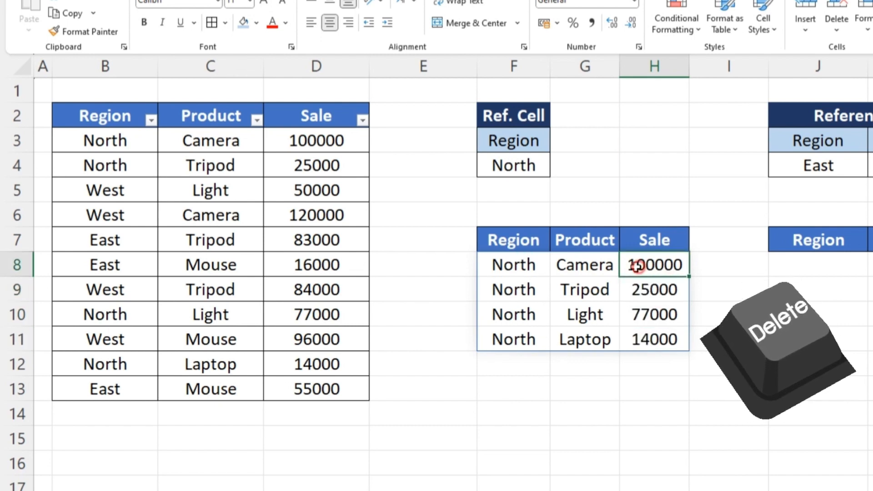
{"action": "key", "text": "Delete"}
{"action": "left_click", "coordinate": [592, 265]}
{"action": "left_click", "coordinate": [594, 305]}
{"action": "key", "text": "Delete"}
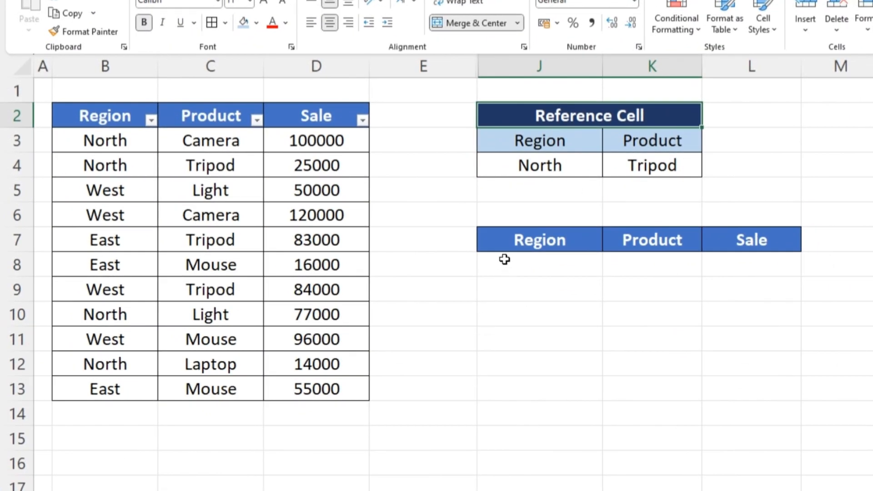
Step: Review the two reference cells J4 and K4 and start a FILTER formula in J8 with B2:D13 as the array
{"action": "left_click", "coordinate": [552, 166]}
{"action": "left_click", "coordinate": [667, 169]}
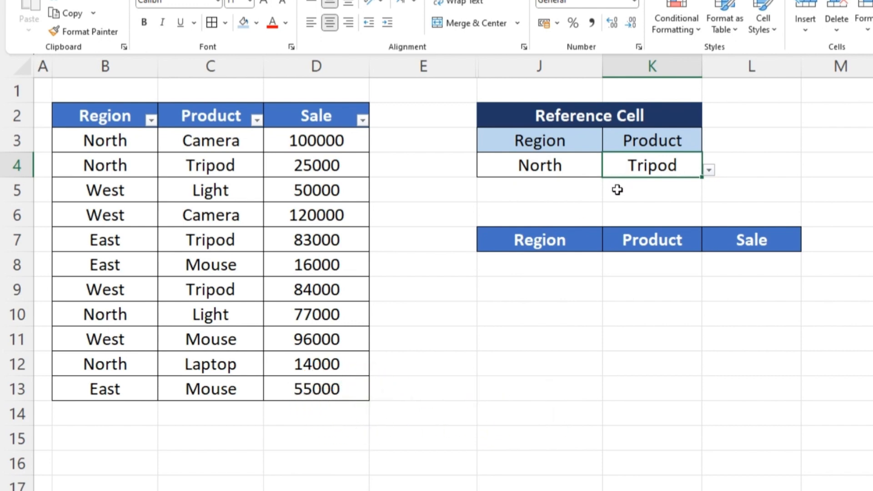
{"action": "left_click", "coordinate": [566, 266]}
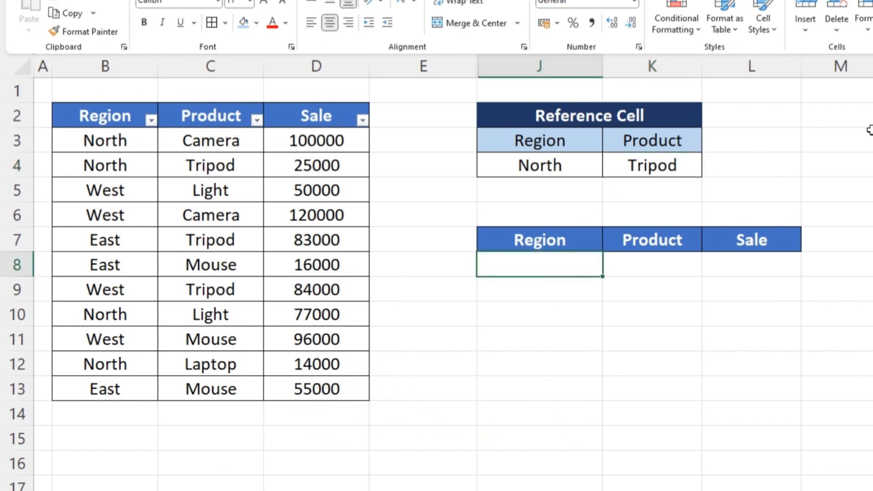
{"action": "type", "text": "=fi"}
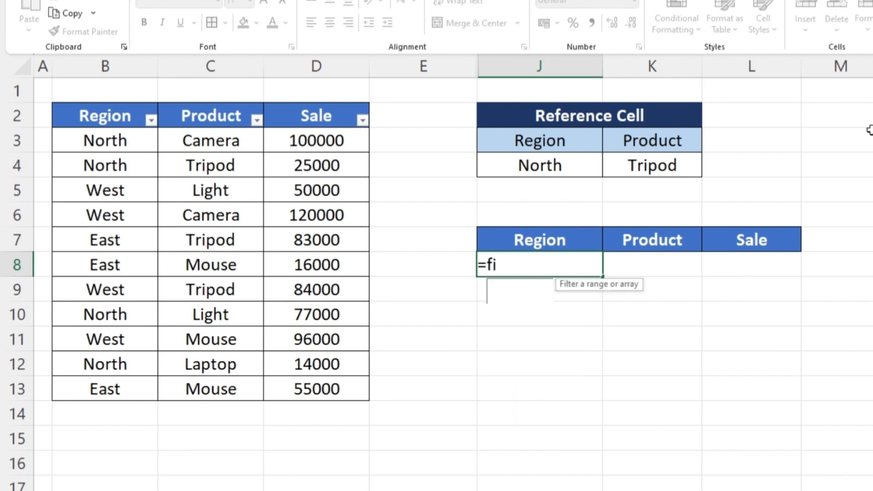
{"action": "type", "text": "lter("}
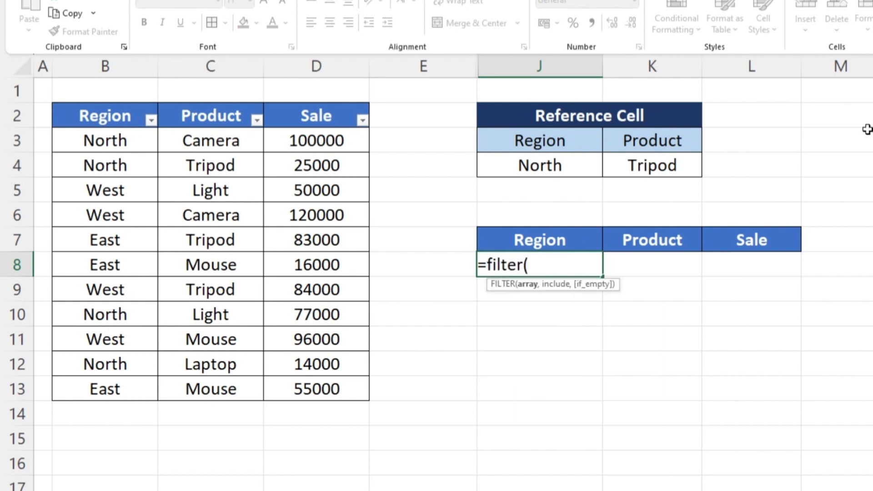
{"action": "left_click_drag", "start_coordinate": [118, 116], "coordinate": [301, 385]}
{"action": "type", "text": ",("}
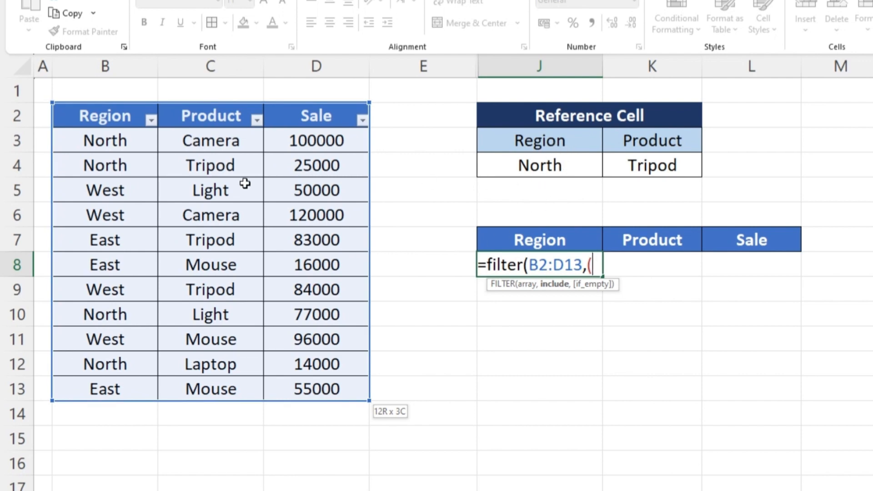
Step: Add the region condition (B2:B13=J4) to the FILTER formula in J8, followed by a multiplication sign for a second condition
{"action": "left_click_drag", "start_coordinate": [123, 117], "coordinate": [123, 379]}
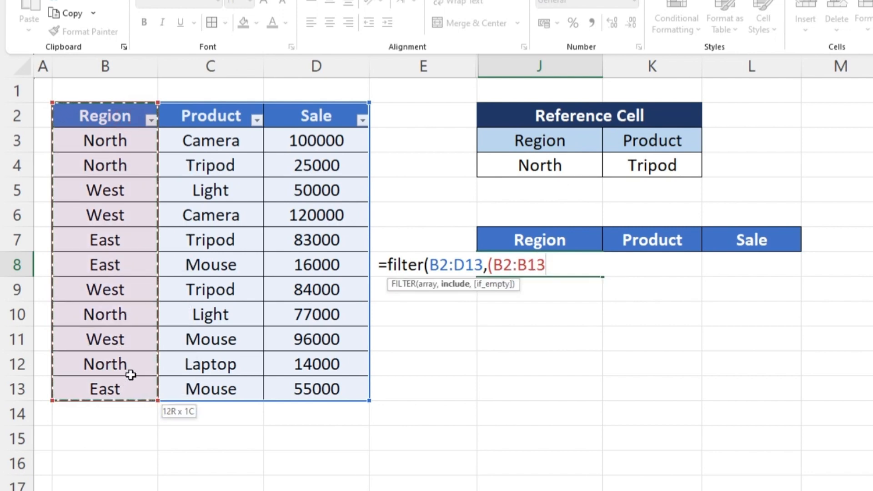
{"action": "type", "text": "="}
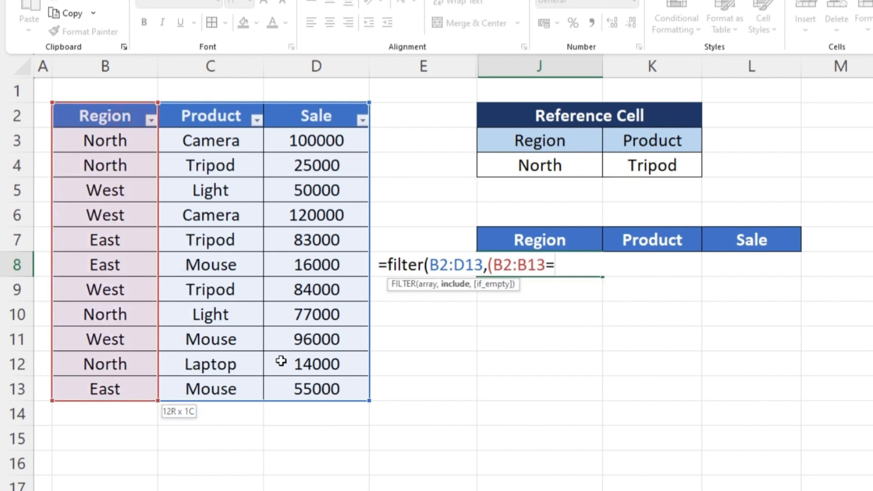
{"action": "left_click", "coordinate": [558, 166]}
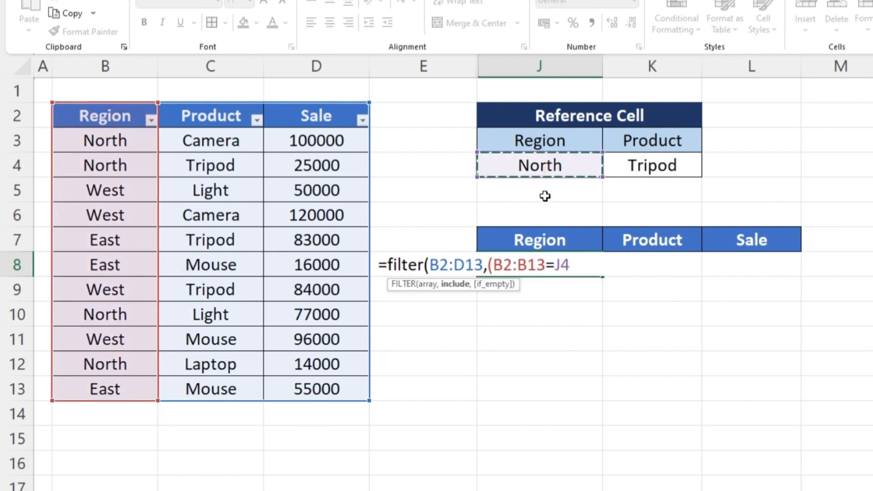
{"action": "type", "text": ")*("}
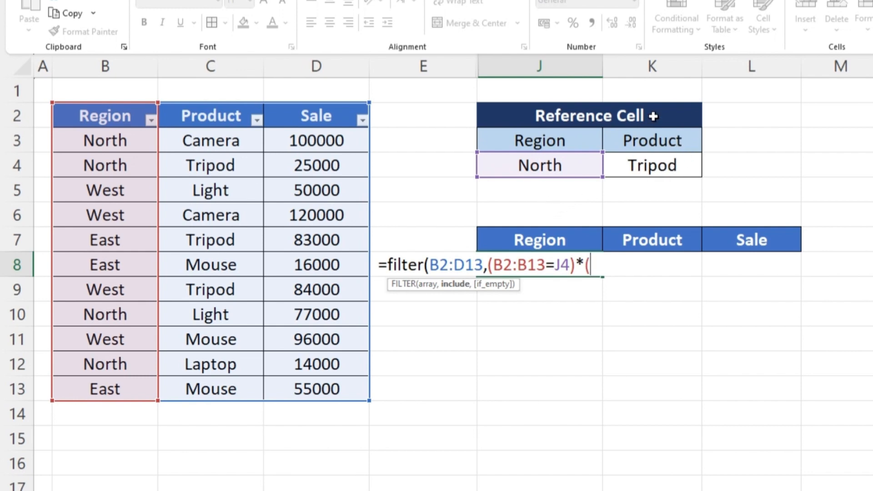
Step: Complete the J8 FILTER formula with the product condition (C2:C13=K4) and enter it
{"action": "left_click_drag", "start_coordinate": [206, 116], "coordinate": [207, 384]}
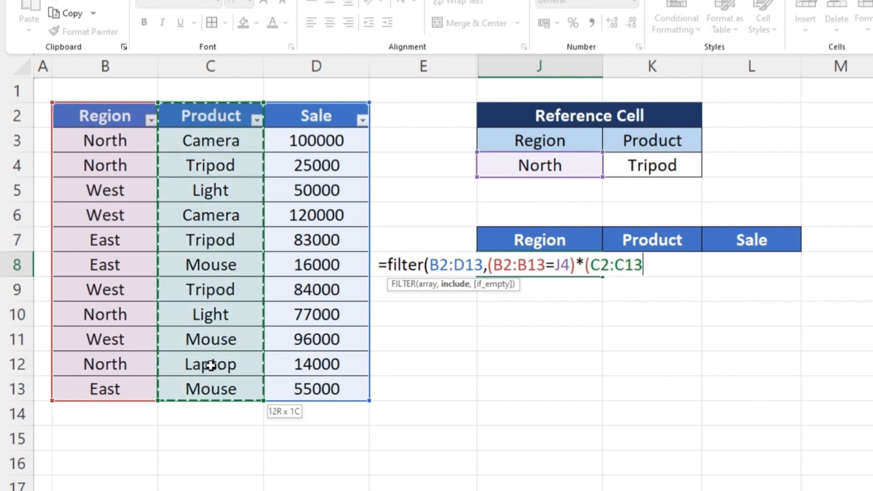
{"action": "type", "text": "="}
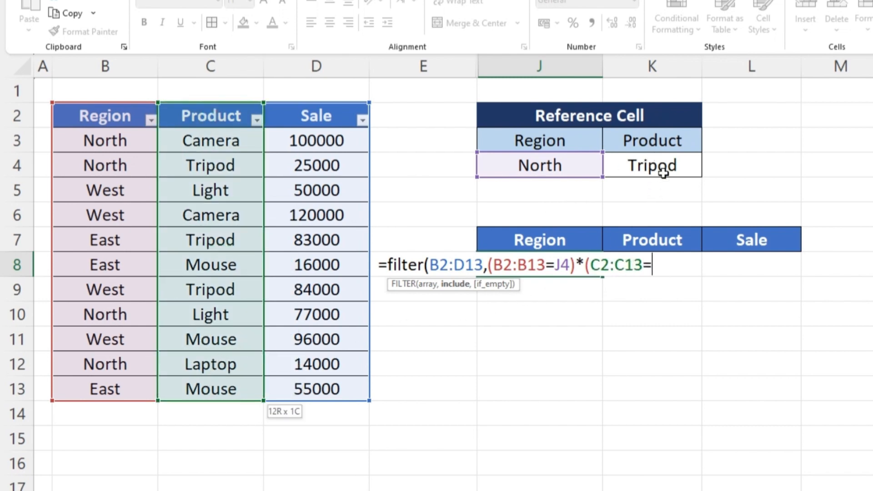
{"action": "left_click", "coordinate": [659, 175]}
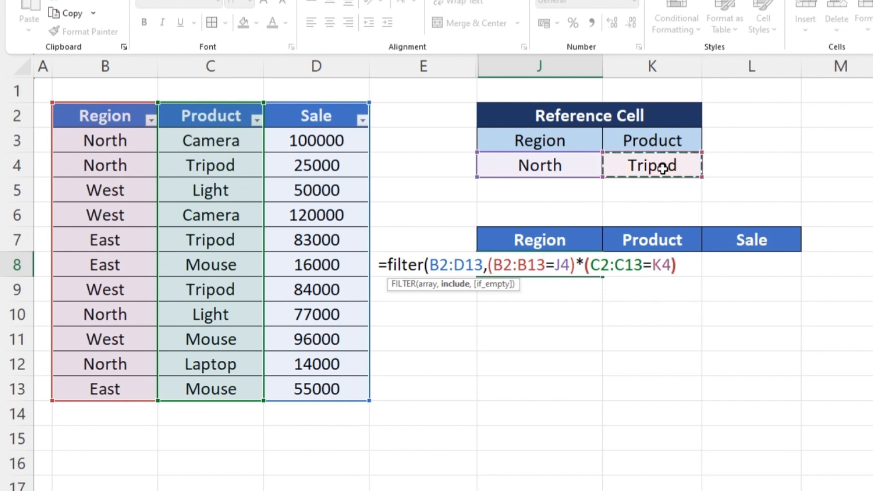
{"action": "type", "text": ")"}
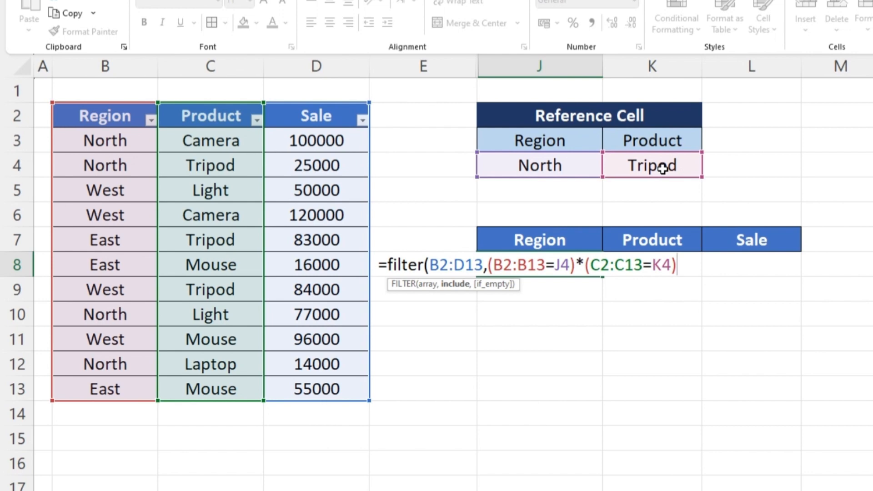
{"action": "type", "text": ")"}
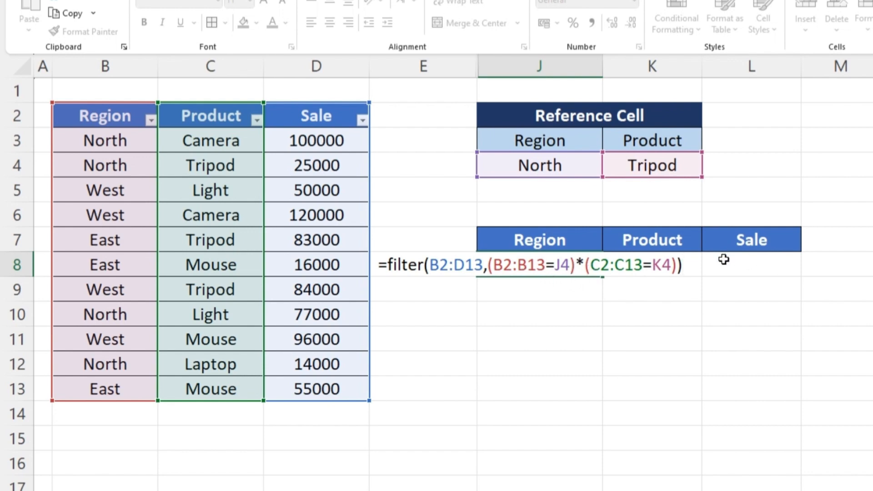
{"action": "key", "text": "Return"}
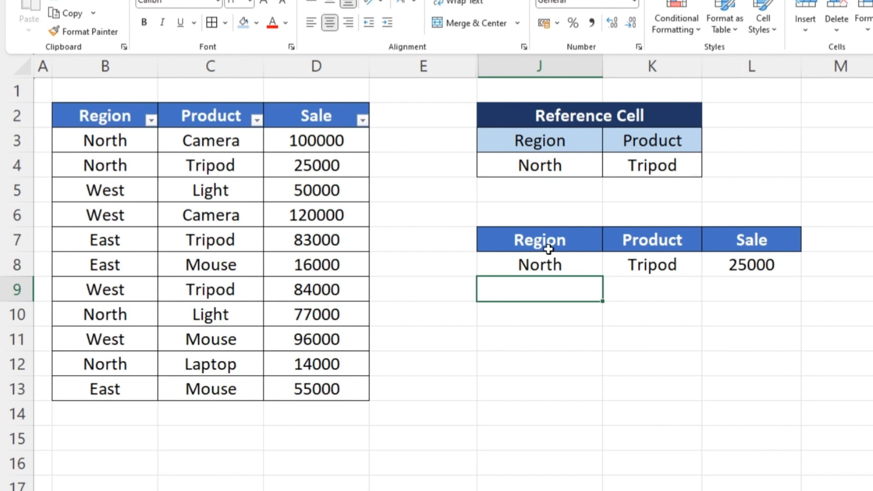
Step: Compare the references in J4 and K4 with the North Tripod and East Mouse rows of the source table
{"action": "left_click", "coordinate": [558, 161]}
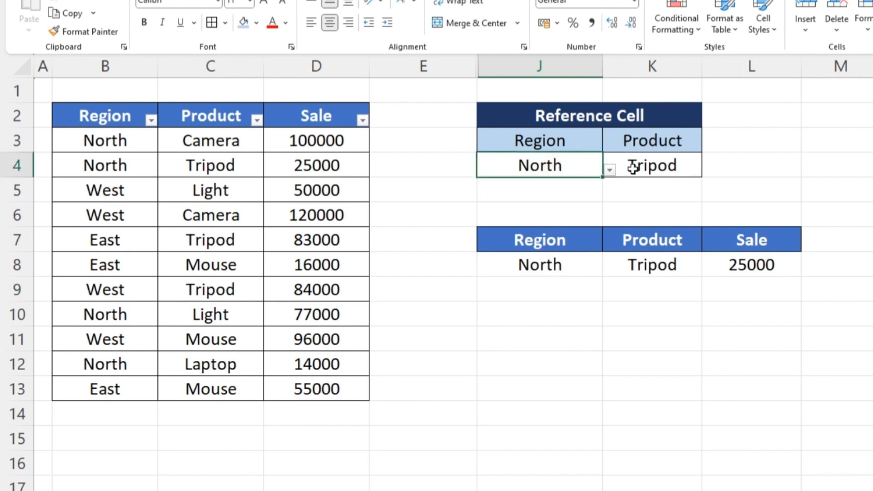
{"action": "left_click", "coordinate": [658, 167]}
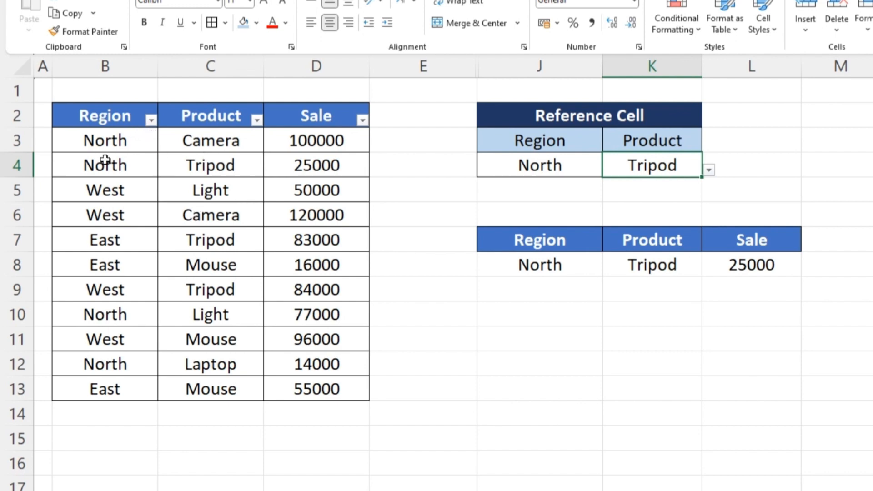
{"action": "left_click_drag", "start_coordinate": [105, 160], "coordinate": [186, 166]}
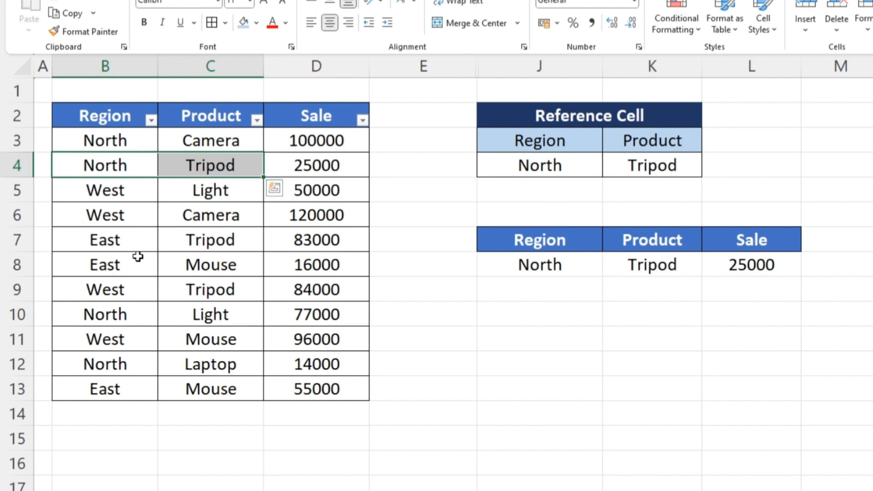
{"action": "left_click", "coordinate": [133, 389]}
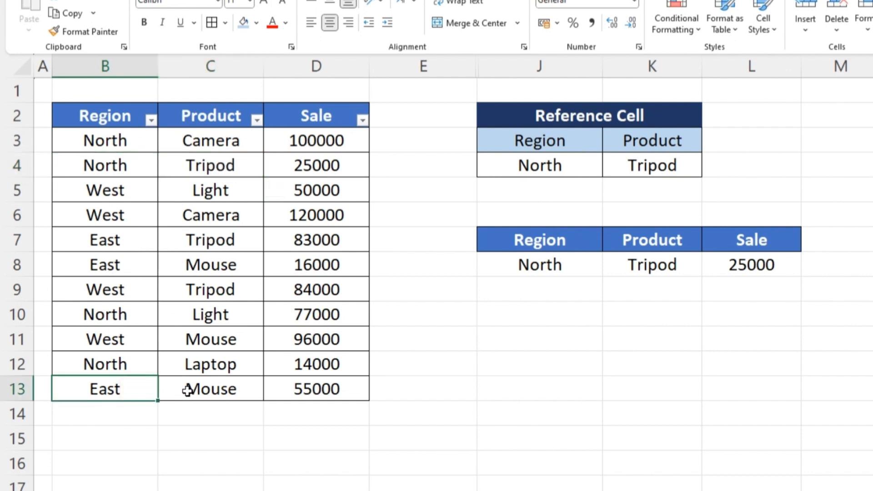
{"action": "left_click", "coordinate": [131, 263]}
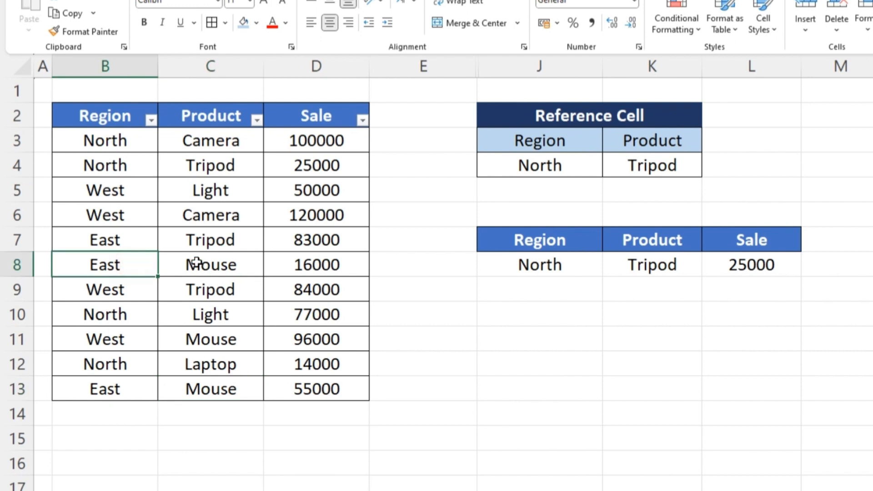
Step: Set the region reference in J4 to East and the product reference in K4 to Mouse to extract the matching rows
{"action": "left_click", "coordinate": [570, 166]}
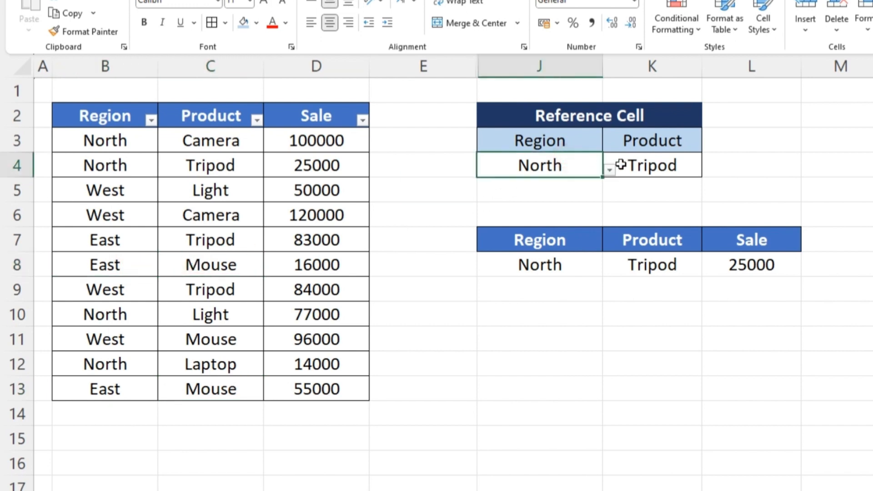
{"action": "left_click", "coordinate": [609, 169]}
{"action": "left_click", "coordinate": [482, 218]}
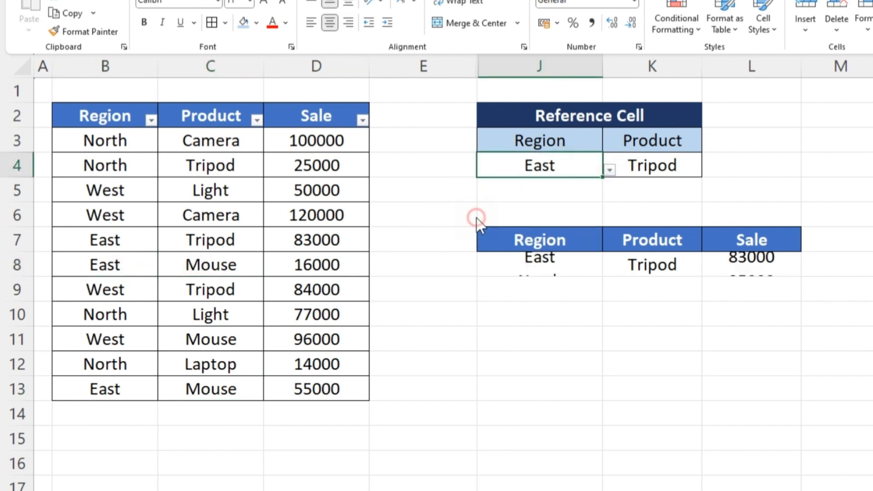
{"action": "left_click", "coordinate": [690, 171]}
{"action": "left_click", "coordinate": [708, 170]}
{"action": "left_click", "coordinate": [608, 236]}
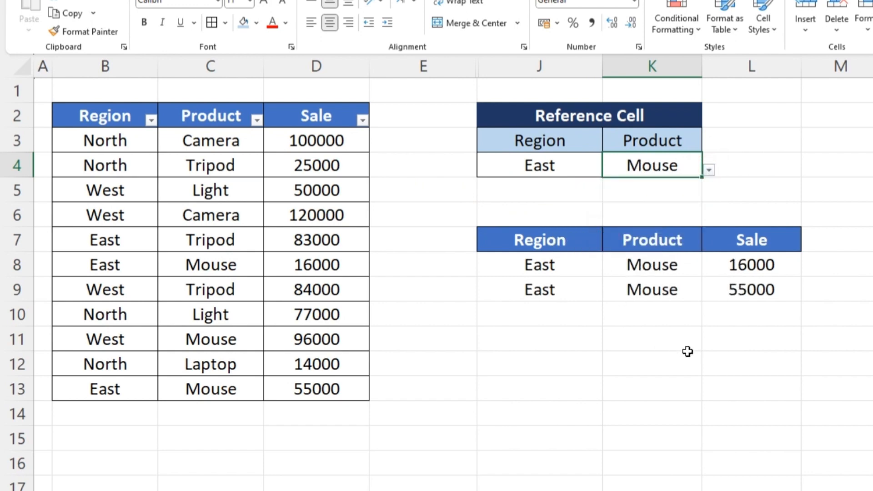
{"action": "left_click", "coordinate": [630, 281]}
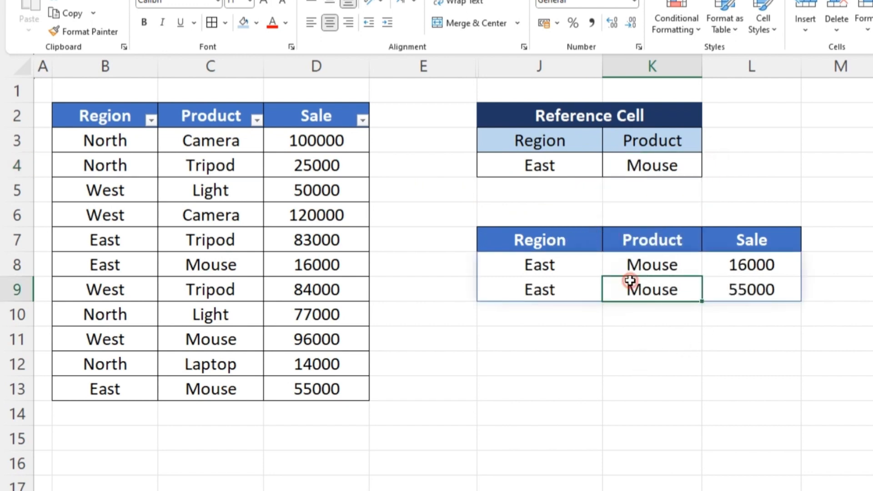
Step: Set the region reference in J4 to North to test the combination with Mouse as the product
{"action": "left_click", "coordinate": [584, 172]}
{"action": "left_click", "coordinate": [609, 169]}
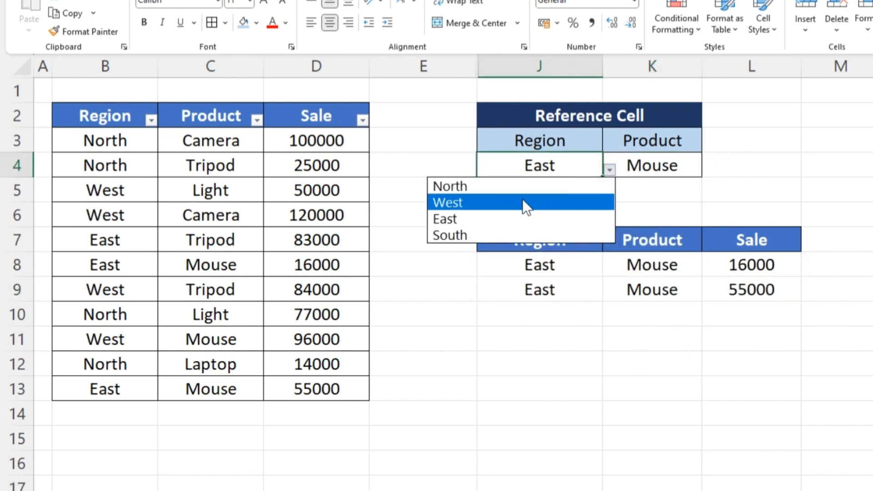
{"action": "left_click", "coordinate": [519, 186]}
{"action": "left_click", "coordinate": [673, 166]}
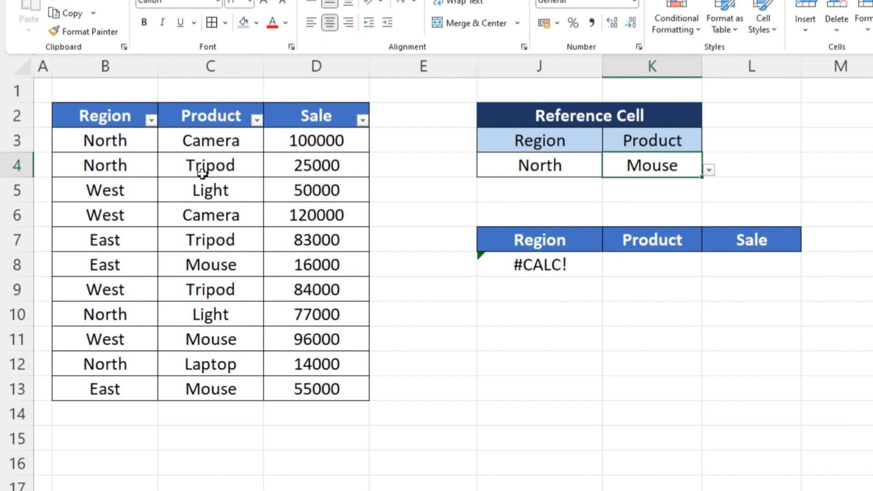
Step: Add "Not Found" as the if_empty argument of the FILTER formula in J8
{"action": "left_click", "coordinate": [543, 291]}
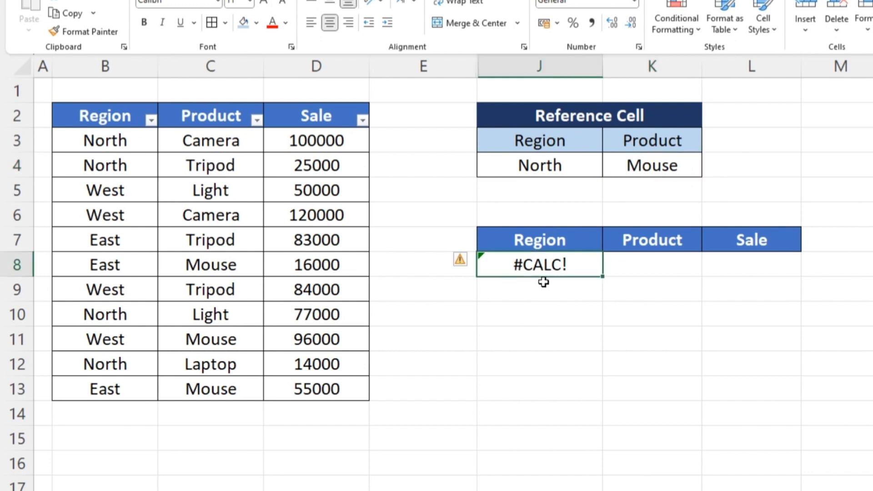
{"action": "double_click", "coordinate": [569, 265]}
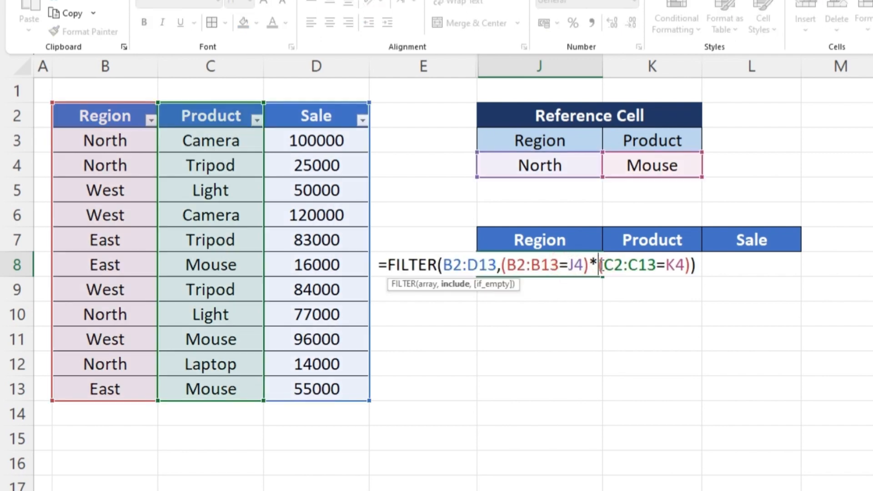
{"action": "key", "text": "BackSpace"}
{"action": "type", "text": ","}
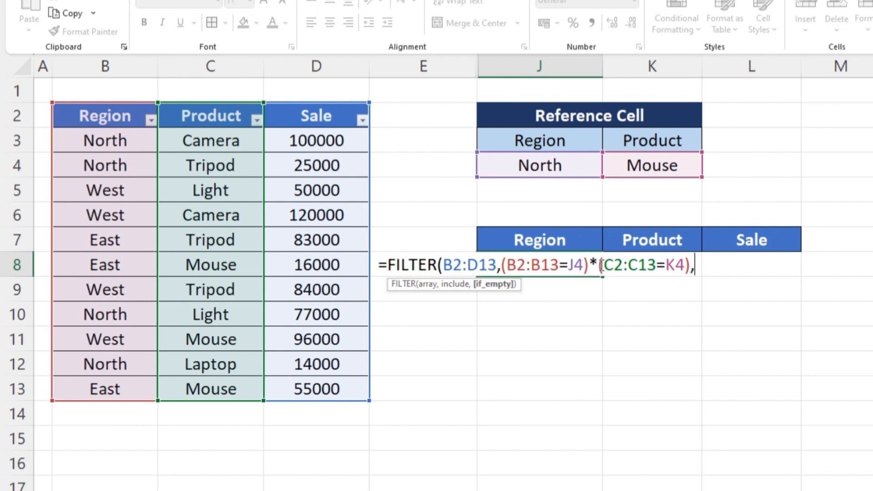
{"action": "type", "text": "\""}
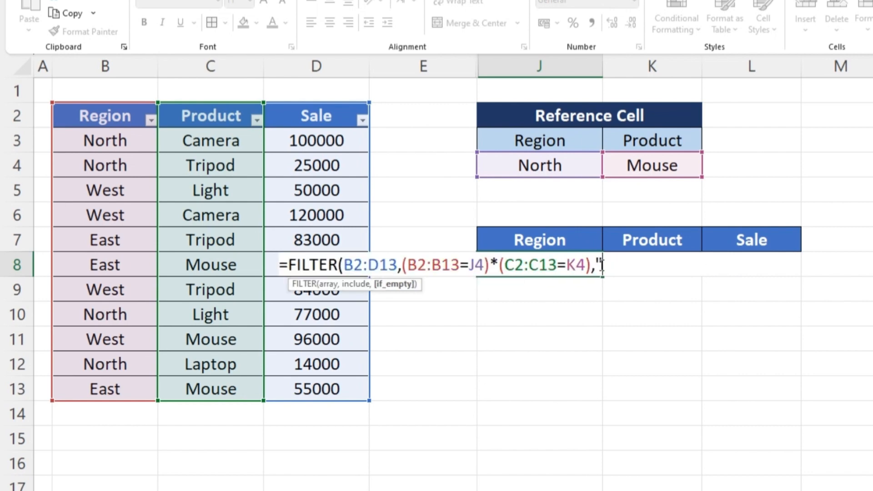
{"action": "type", "text": "Not Fou"}
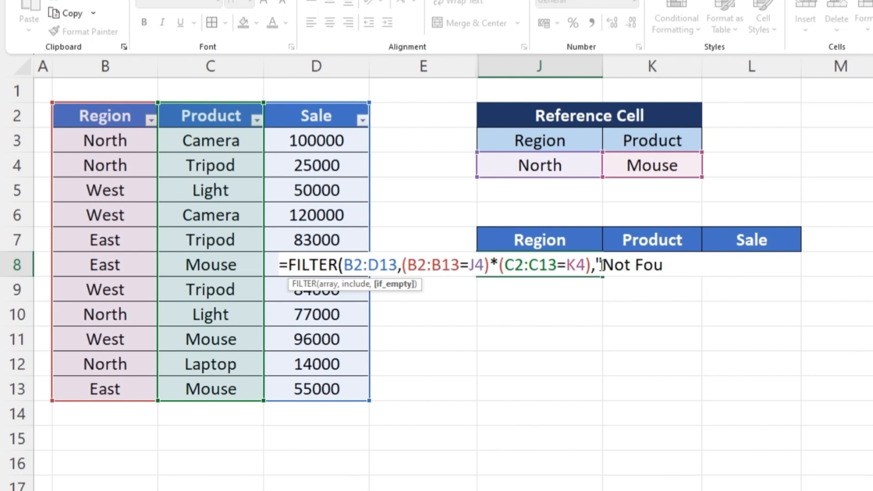
{"action": "type", "text": "nd\")"}
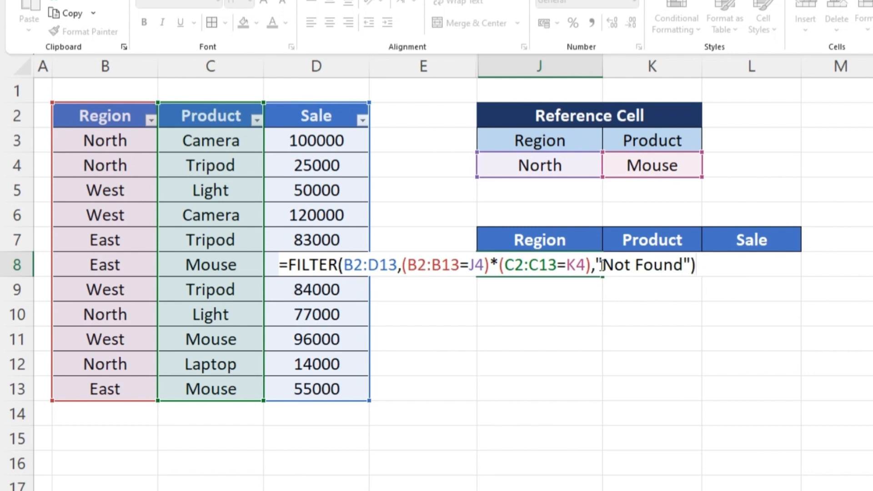
{"action": "key", "text": "Return"}
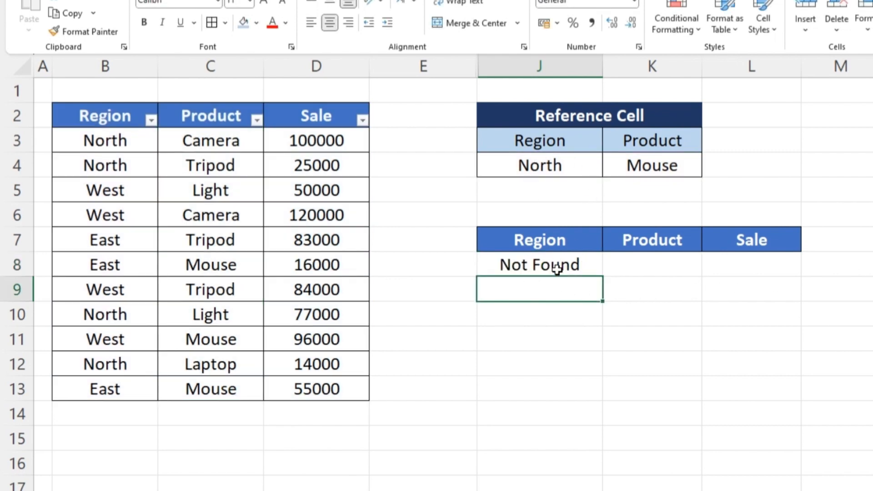
Step: Set the region reference in J4 to West and the product reference in K4 to Light
{"action": "left_click", "coordinate": [591, 167]}
{"action": "left_click", "coordinate": [608, 169]}
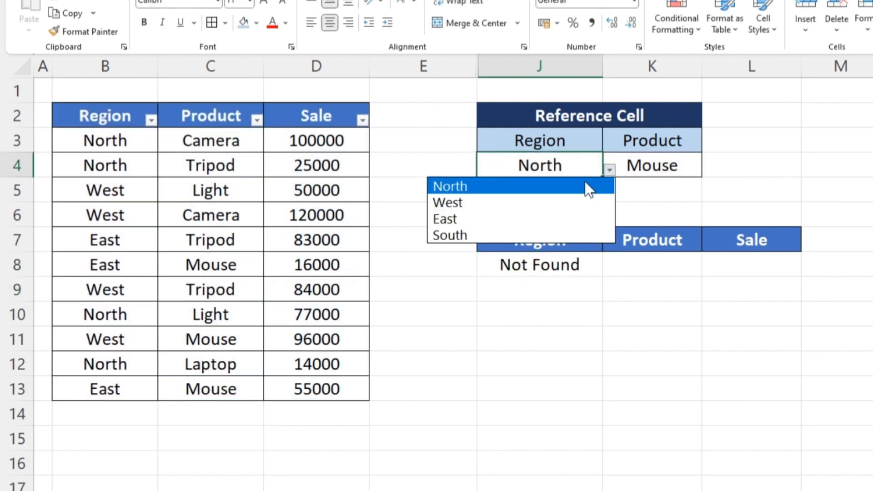
{"action": "left_click", "coordinate": [539, 202]}
{"action": "left_click", "coordinate": [641, 169]}
{"action": "left_click", "coordinate": [707, 171]}
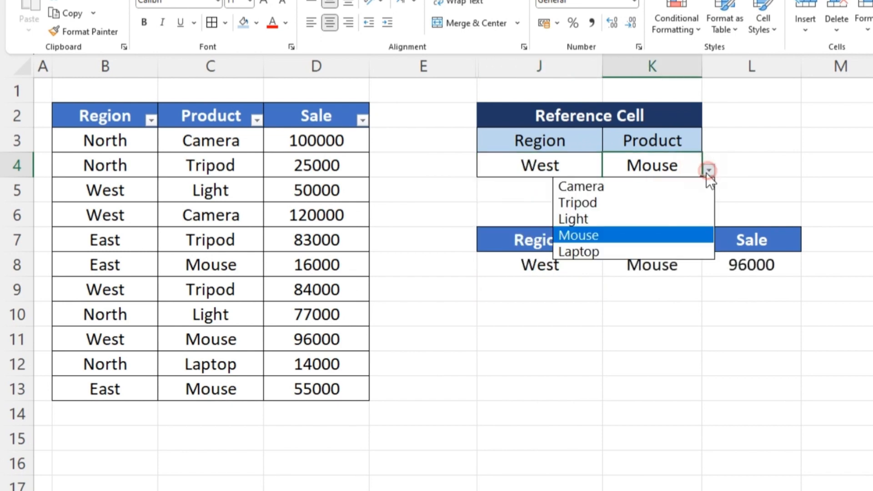
{"action": "left_click", "coordinate": [645, 221]}
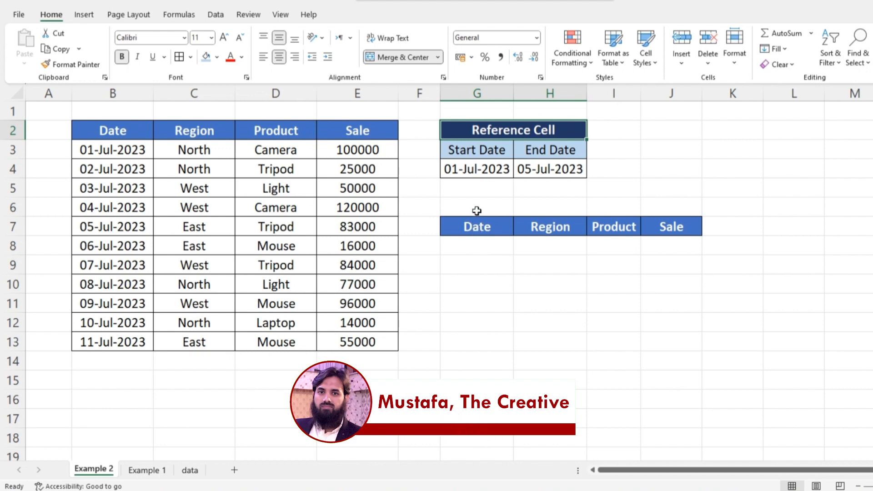
Step: On the Example 2 sheet, review the start and end dates in G4 and H4 and the output area below the Date to Sale headers
{"action": "left_click", "coordinate": [477, 171]}
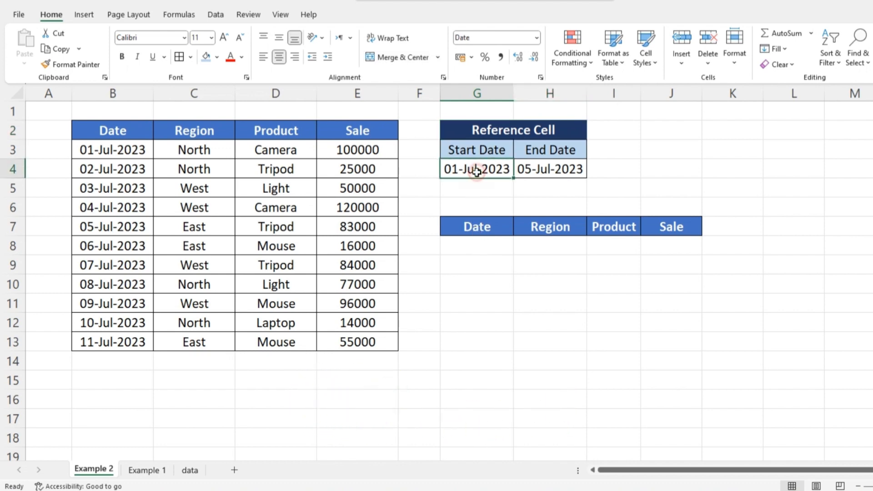
{"action": "left_click", "coordinate": [534, 170]}
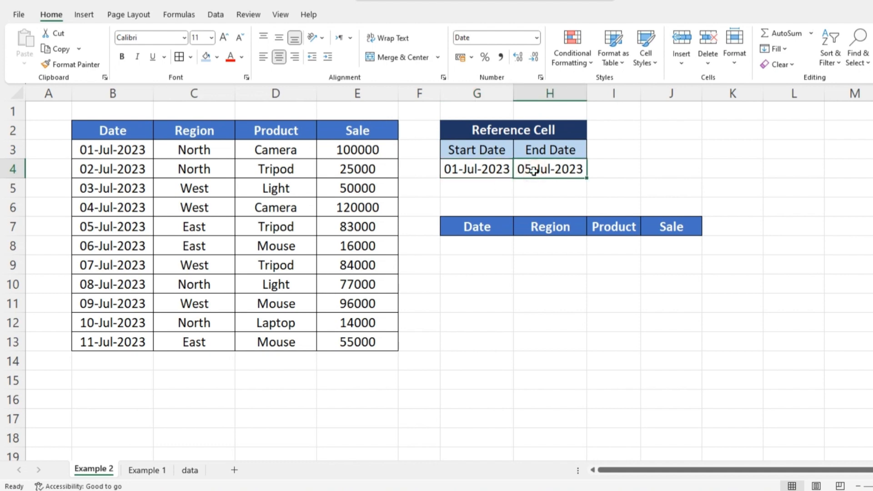
{"action": "left_click_drag", "start_coordinate": [478, 248], "coordinate": [674, 340]}
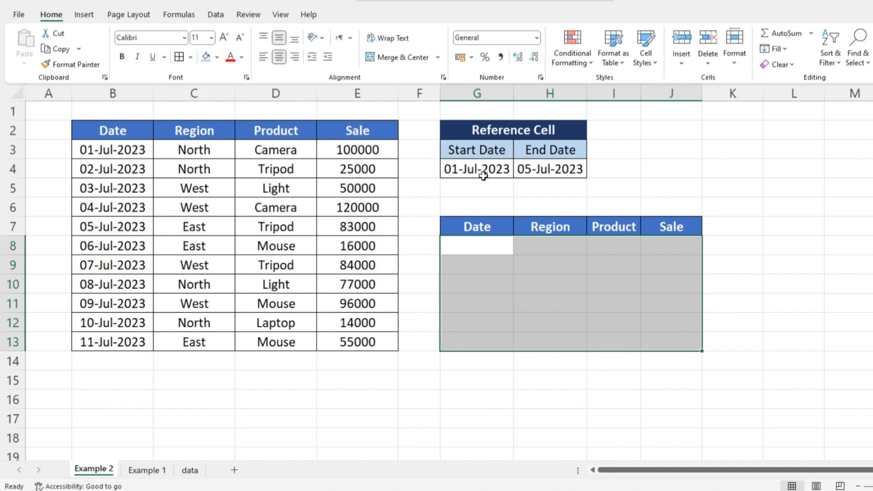
{"action": "left_click_drag", "start_coordinate": [488, 244], "coordinate": [655, 318]}
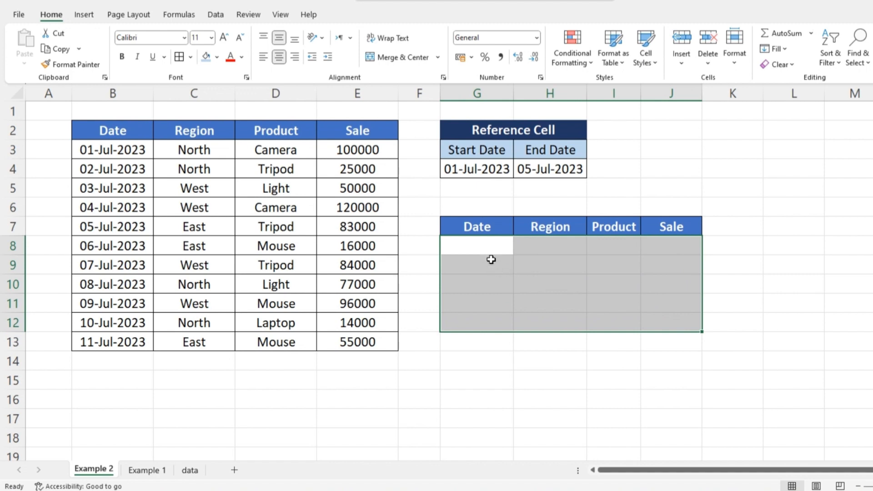
Step: Begin a FILTER formula in G8 with B2:E13 as the array and the first condition (B2:B13>=G4) for the start date
{"action": "left_click", "coordinate": [489, 245]}
{"action": "type", "text": "="}
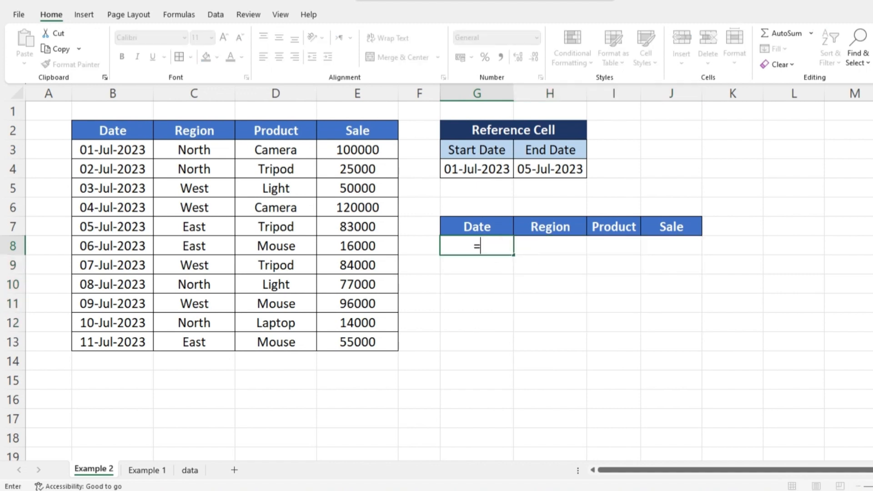
{"action": "type", "text": "filt"}
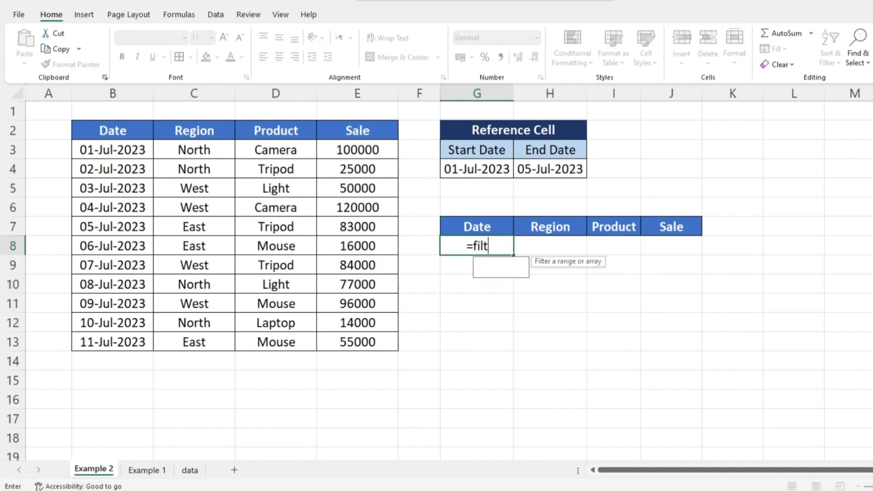
{"action": "type", "text": "er("}
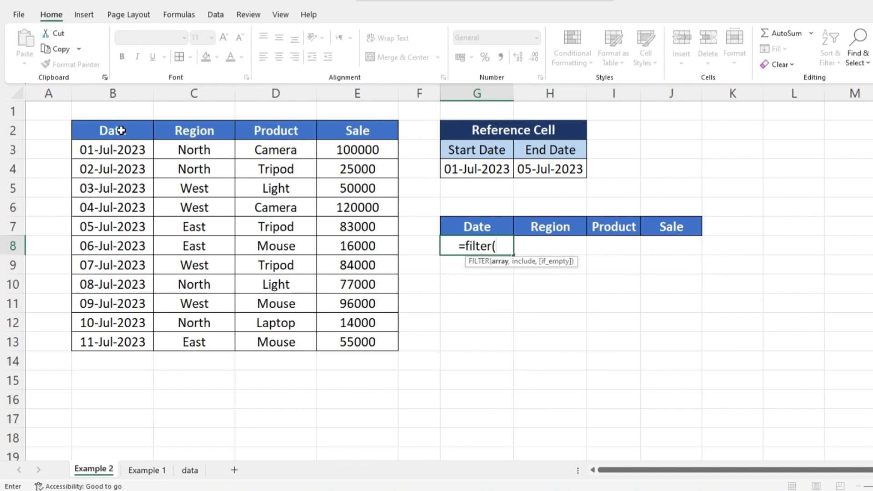
{"action": "left_click_drag", "start_coordinate": [121, 131], "coordinate": [347, 335]}
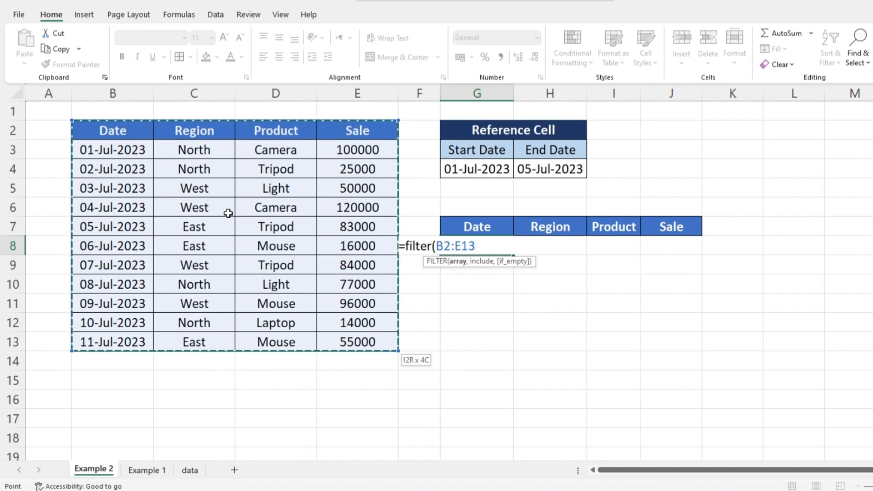
{"action": "type", "text": ",("}
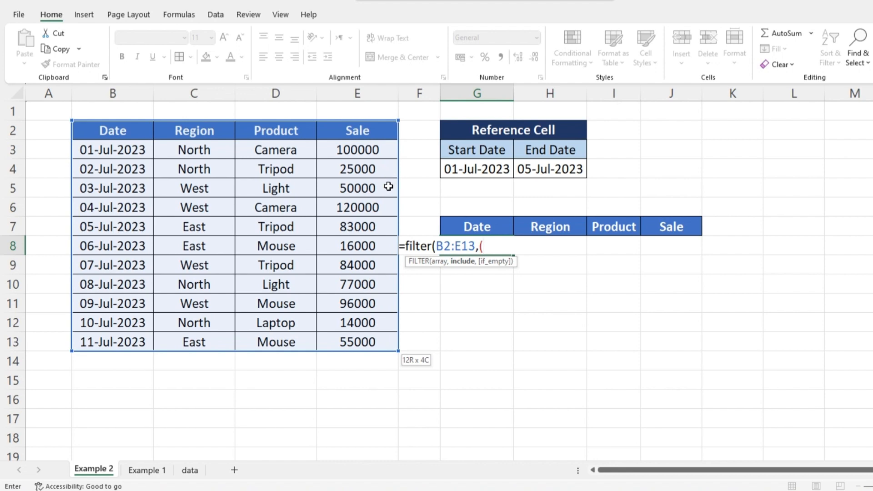
{"action": "left_click_drag", "start_coordinate": [123, 130], "coordinate": [121, 340]}
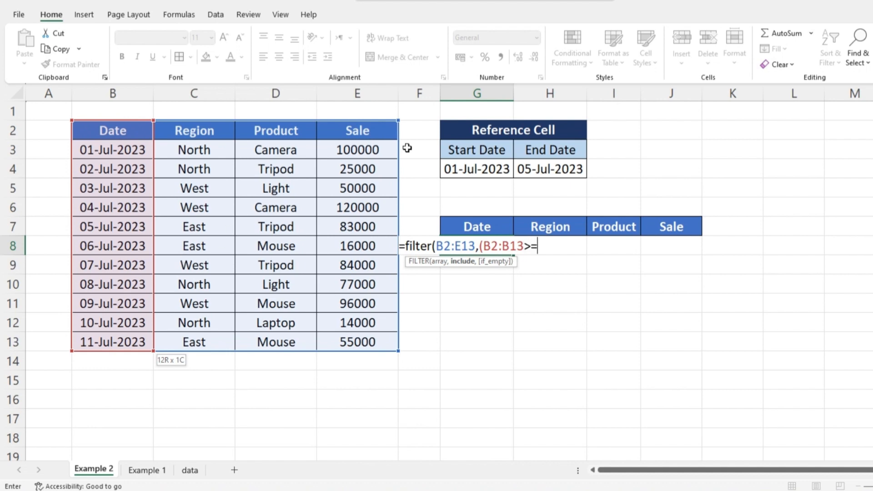
{"action": "left_click", "coordinate": [469, 168]}
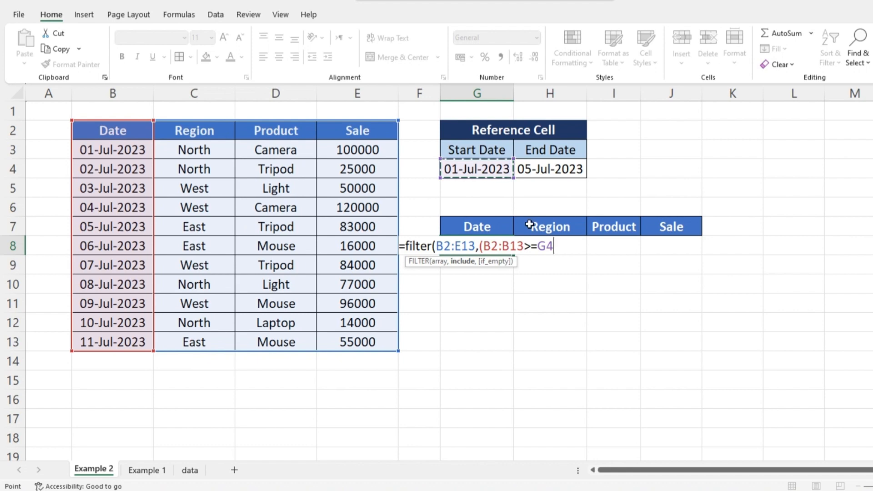
Step: Multiply the start-date condition by (B2:B13<=H4) for the end date and complete the FILTER formula in G8
{"action": "type", "text": ")*("}
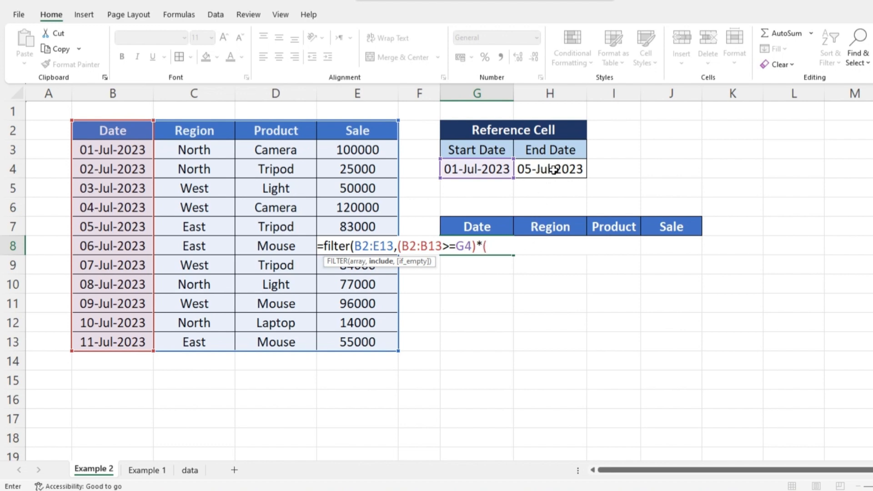
{"action": "left_click_drag", "start_coordinate": [99, 131], "coordinate": [101, 337]}
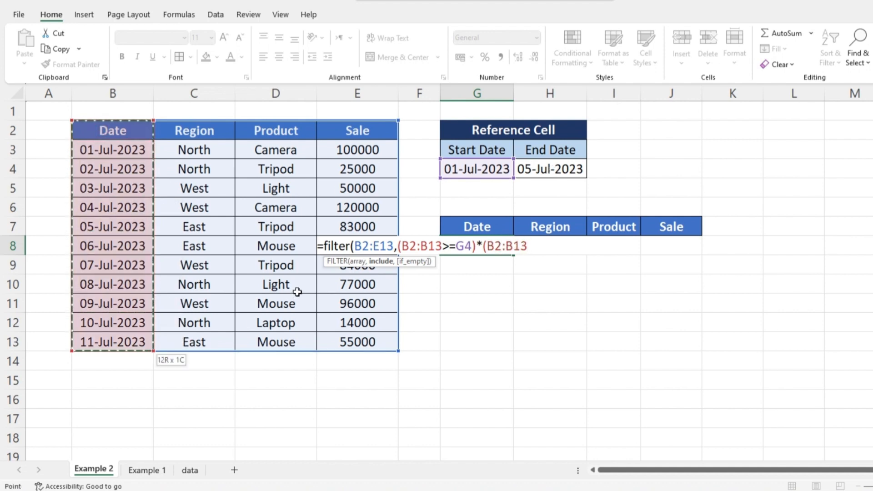
{"action": "type", "text": "<="}
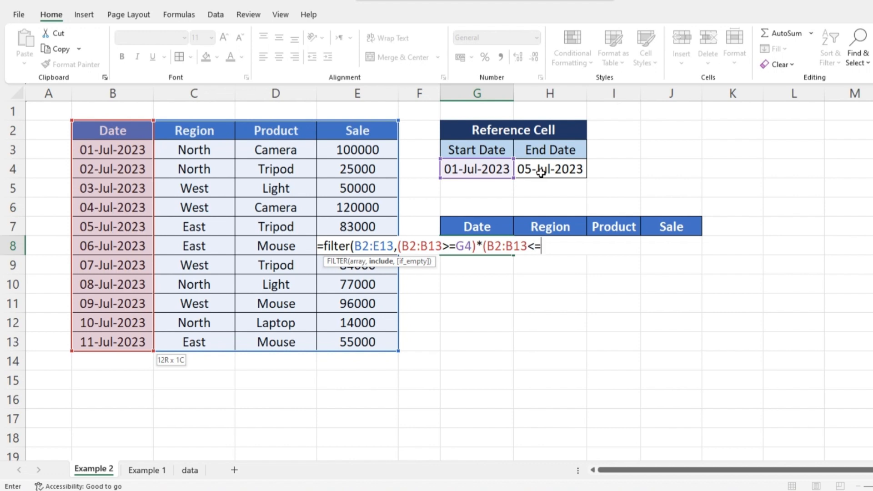
{"action": "left_click", "coordinate": [551, 169]}
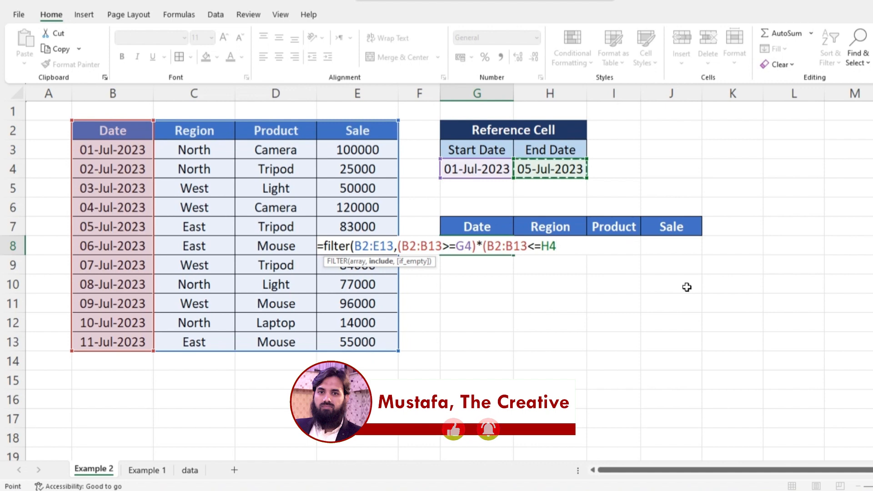
{"action": "type", "text": ")"}
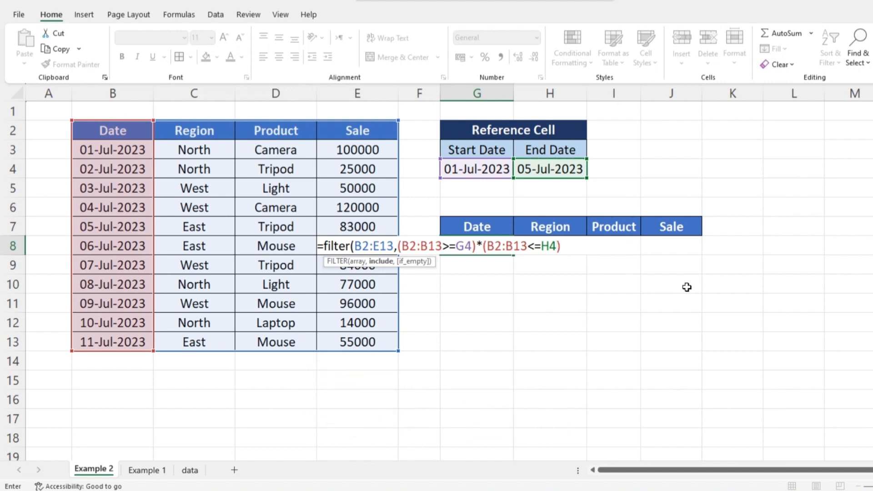
{"action": "type", "text": ")"}
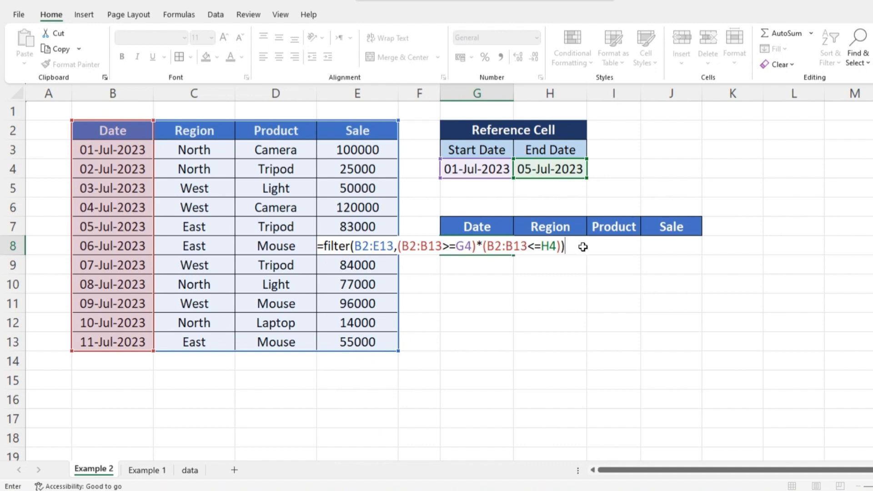
{"action": "key", "text": "Return"}
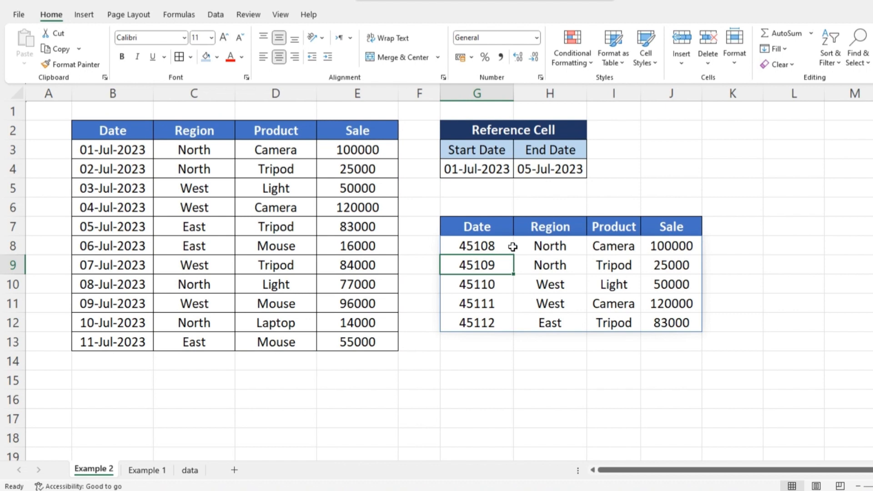
Step: Format the extracted dates in G8:G12 with the Date category and the 14-Mar-2012 type
{"action": "left_click", "coordinate": [463, 170]}
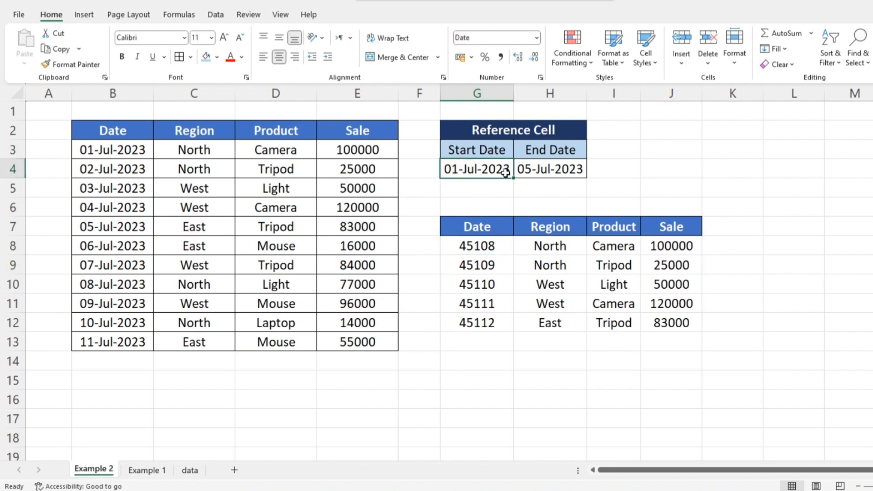
{"action": "left_click", "coordinate": [526, 170]}
{"action": "left_click", "coordinate": [491, 246]}
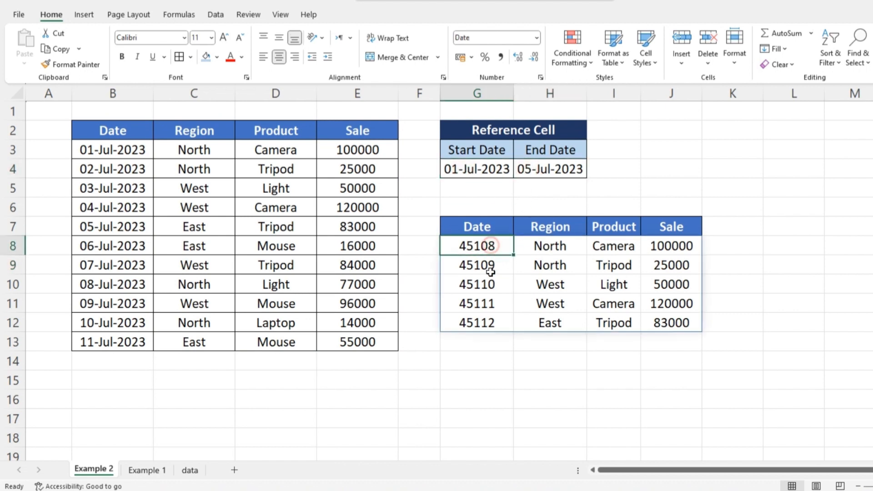
{"action": "left_click_drag", "start_coordinate": [490, 272], "coordinate": [491, 320]}
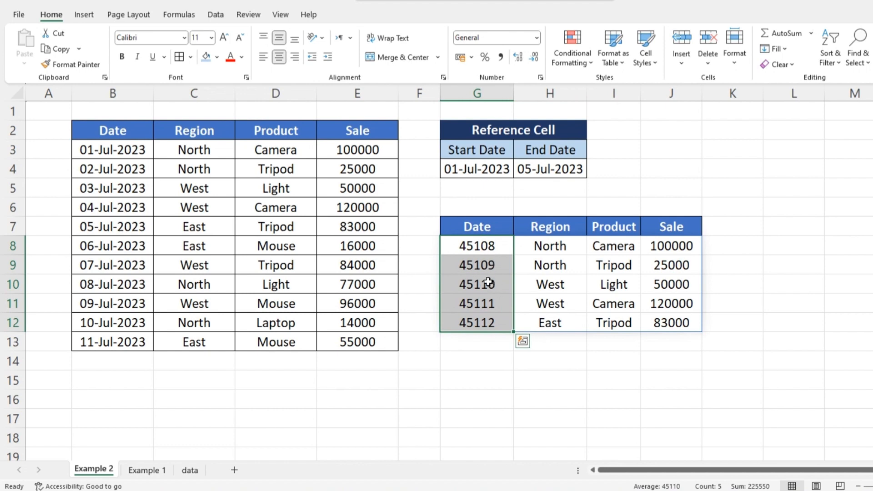
{"action": "right_click", "coordinate": [486, 249]}
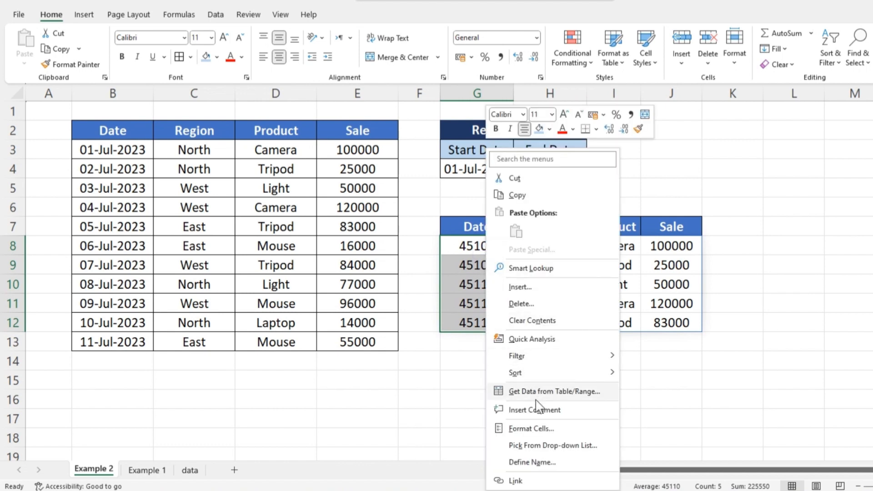
{"action": "left_click", "coordinate": [532, 428]}
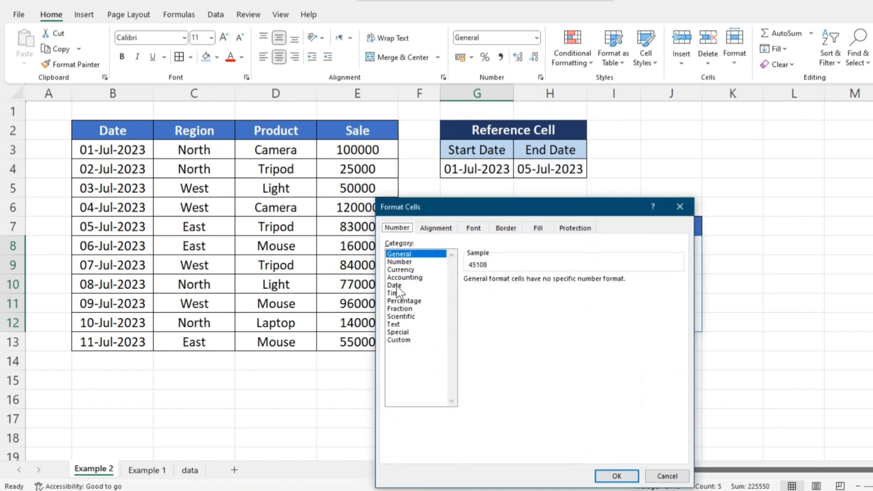
{"action": "left_click", "coordinate": [395, 285]}
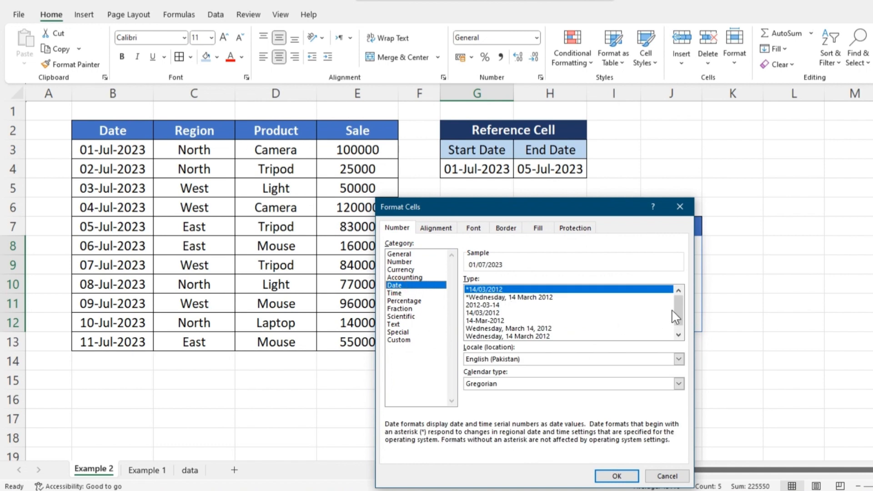
{"action": "mouse_move", "coordinate": [677, 313]}
{"action": "left_mouse_down"}
{"action": "mouse_move", "coordinate": [679, 333]}
{"action": "mouse_move", "coordinate": [678, 306]}
{"action": "left_mouse_up"}
{"action": "left_click", "coordinate": [496, 321]}
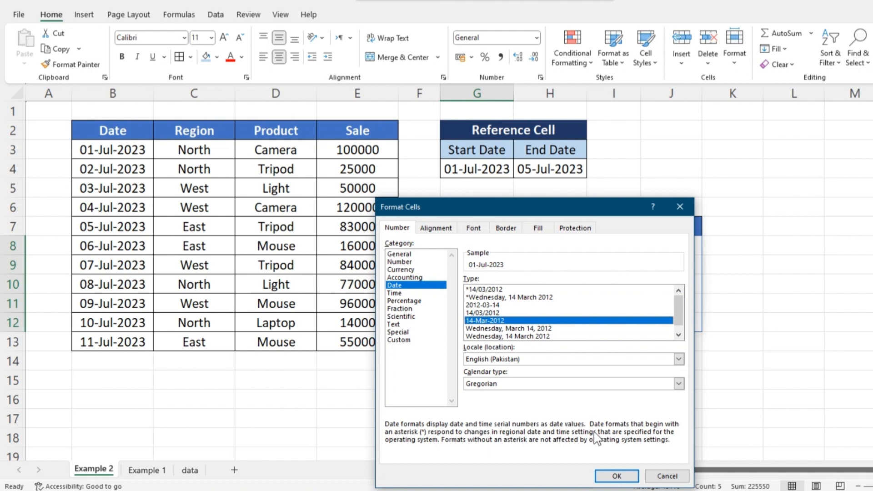
{"action": "left_click", "coordinate": [616, 476]}
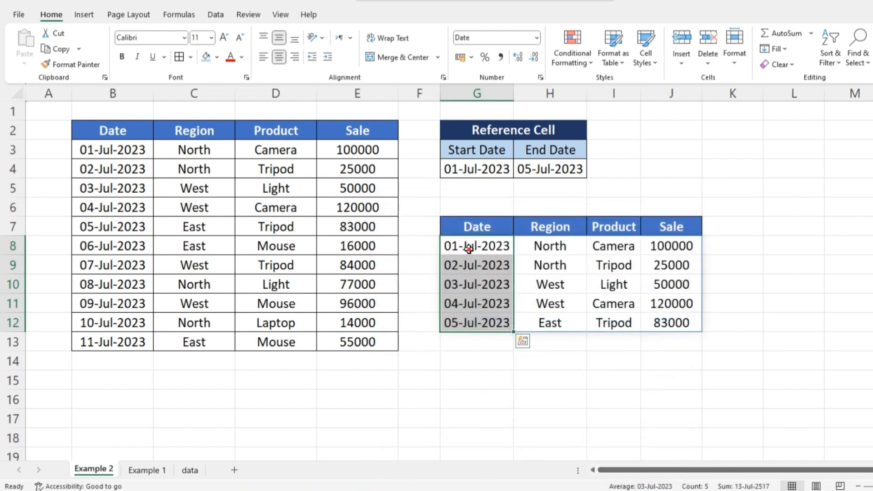
{"action": "left_click_drag", "start_coordinate": [469, 248], "coordinate": [475, 322]}
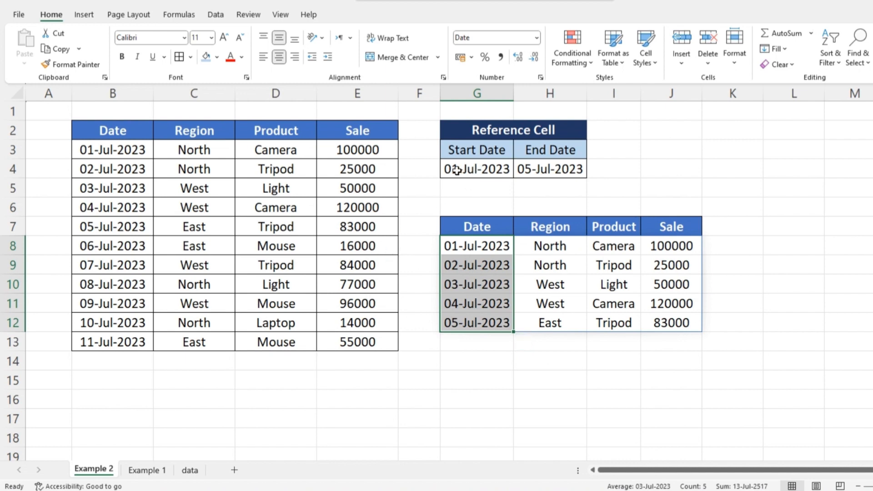
Step: Set the start date in G4 to 02-Jul-2023 and check the extracted rows below the Date to Sale headers
{"action": "double_click", "coordinate": [456, 170]}
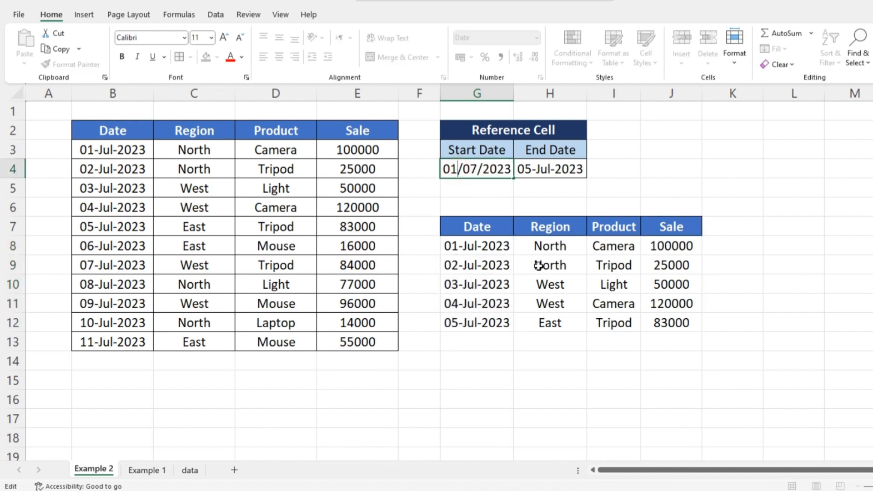
{"action": "key", "text": "shift+Left"}
{"action": "type", "text": "2"}
{"action": "key", "text": "Return"}
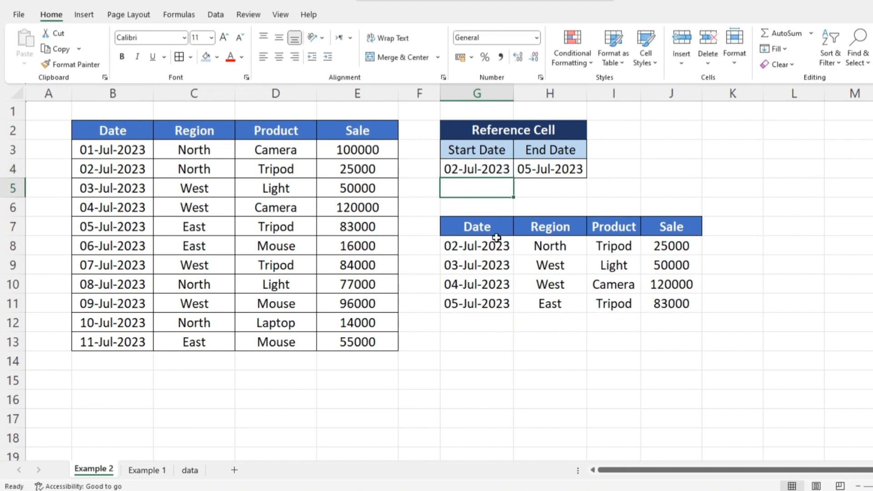
{"action": "left_click", "coordinate": [483, 246]}
{"action": "left_click_drag", "start_coordinate": [483, 246], "coordinate": [661, 303]}
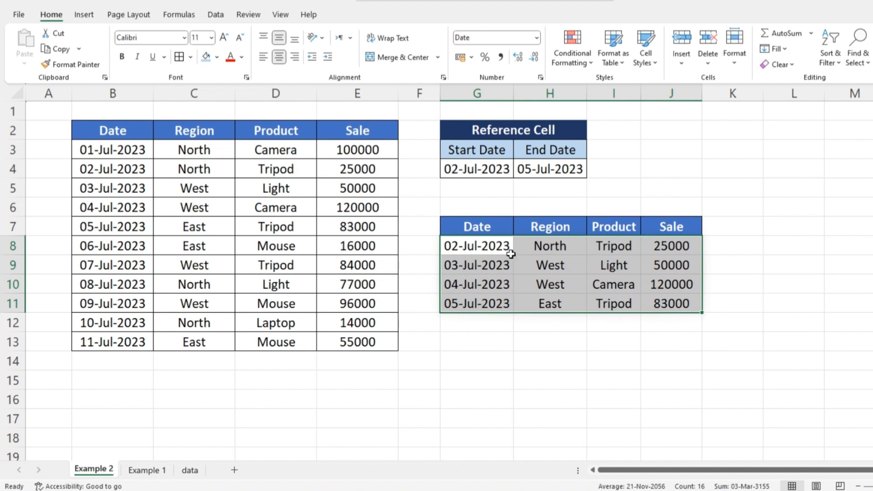
{"action": "left_click_drag", "start_coordinate": [487, 226], "coordinate": [666, 304]}
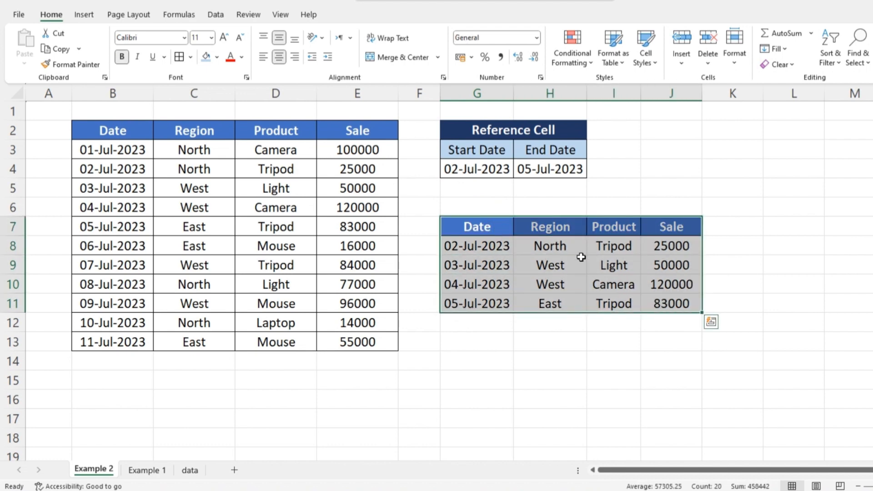
Step: Set the end date in H4 to 02-Jul-2023 and check the extracted row in G8:J8
{"action": "left_click", "coordinate": [458, 168]}
{"action": "double_click", "coordinate": [520, 169]}
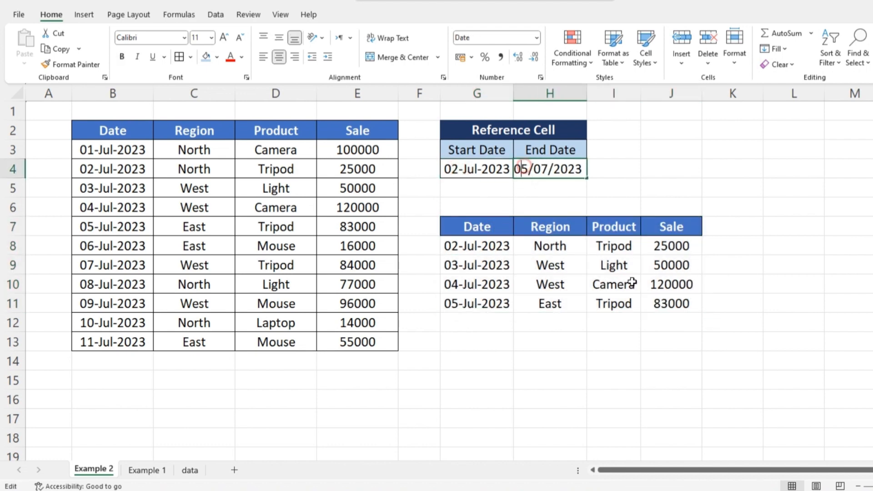
{"action": "key", "text": "shift+Right"}
{"action": "type", "text": "2"}
{"action": "key", "text": "Return"}
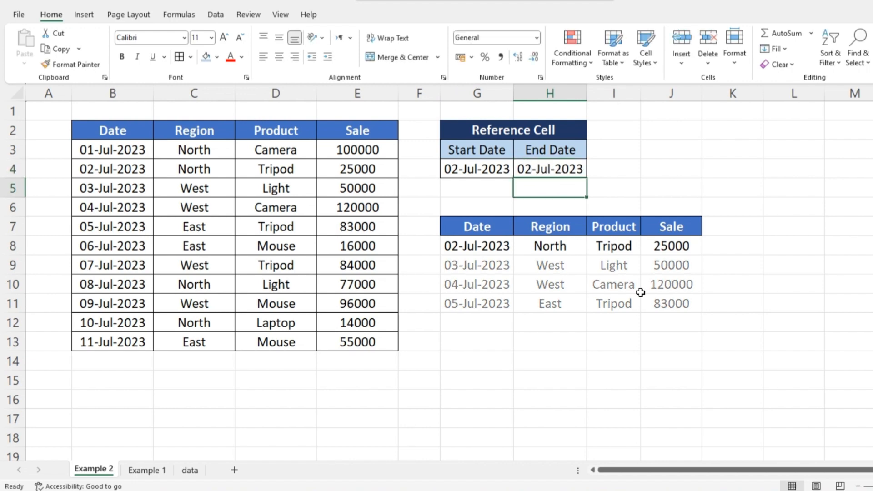
{"action": "left_click_drag", "start_coordinate": [475, 247], "coordinate": [646, 252]}
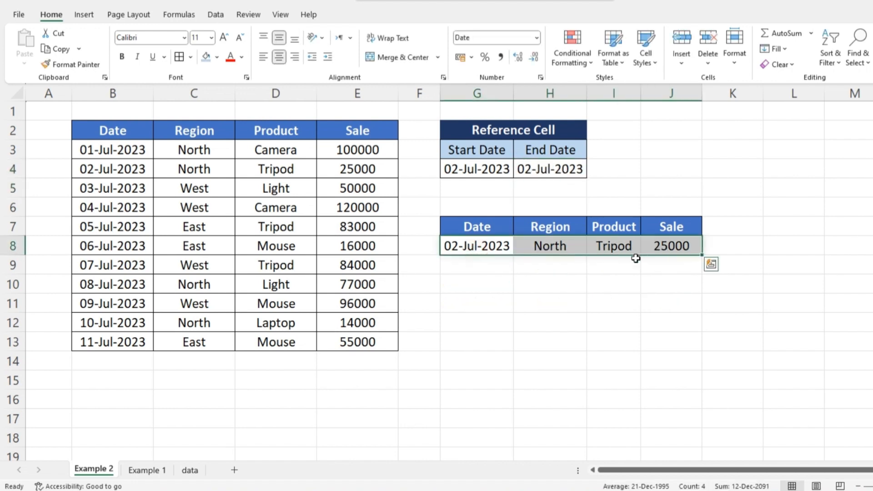
Step: Turn on header filters for the source sales table in B2:E13
{"action": "left_click", "coordinate": [269, 228]}
{"action": "left_click", "coordinate": [278, 196]}
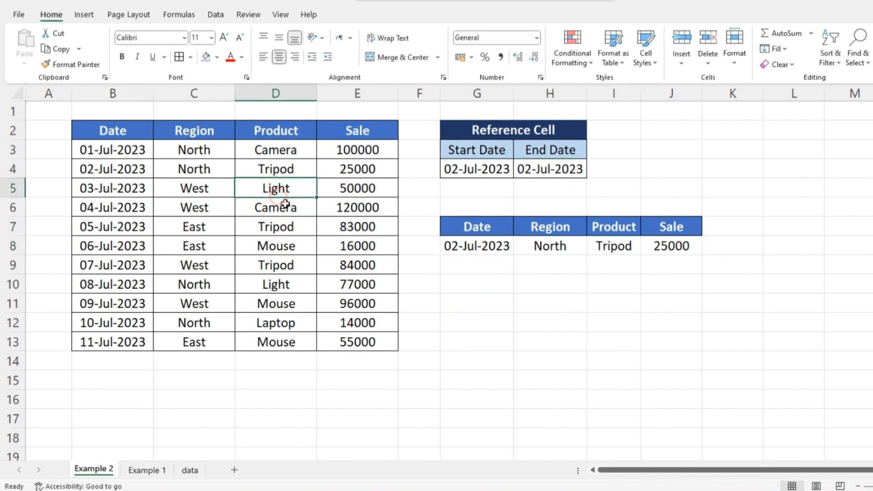
{"action": "left_click", "coordinate": [215, 14]}
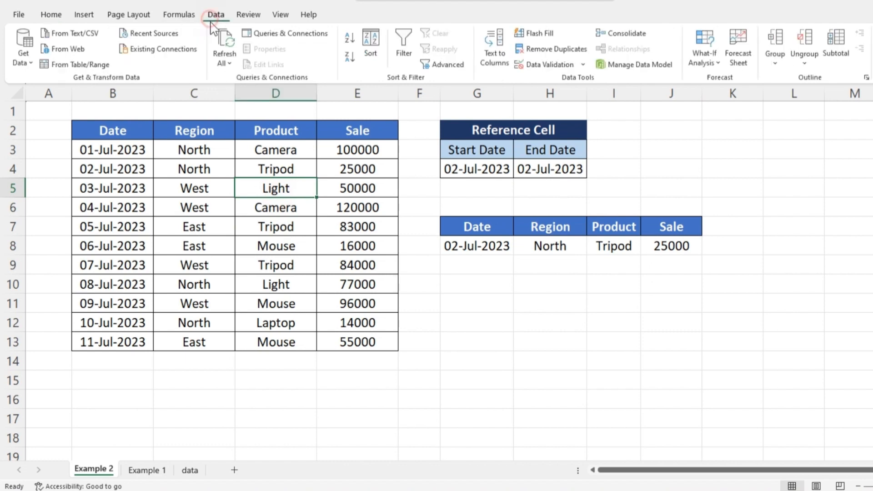
{"action": "left_click", "coordinate": [405, 48]}
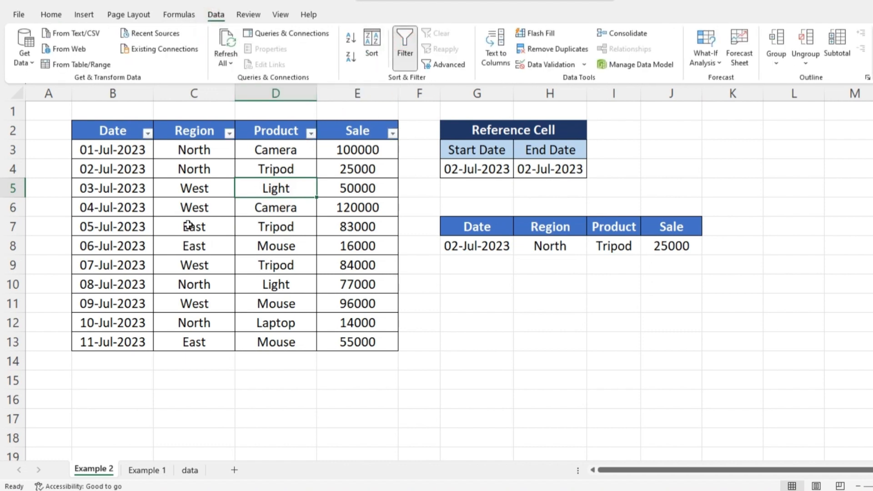
Step: Filter the source table's Date column to only 02 July 2023 and check the remaining row against the formula's output
{"action": "left_click", "coordinate": [147, 134]}
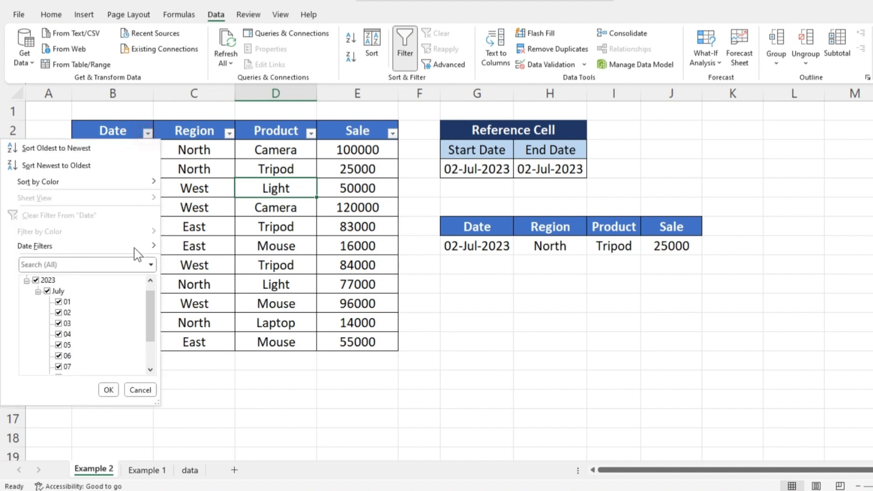
{"action": "left_click", "coordinate": [58, 291]}
{"action": "left_click", "coordinate": [66, 313]}
{"action": "left_click", "coordinate": [108, 390]}
{"action": "left_click_drag", "start_coordinate": [106, 149], "coordinate": [343, 150]}
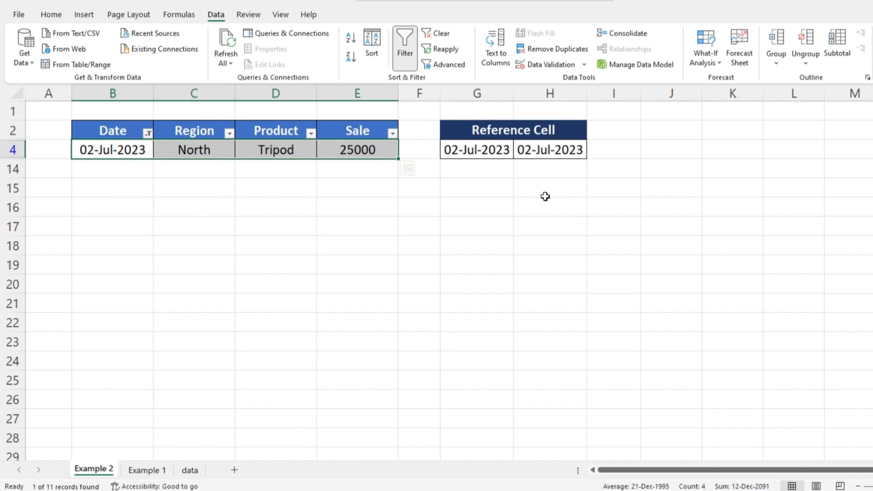
Step: Show all dates again in the source table's Date filter and compare the table in B2:E13 with the extracted row in G8:J8
{"action": "left_click", "coordinate": [148, 132]}
{"action": "left_click", "coordinate": [49, 280]}
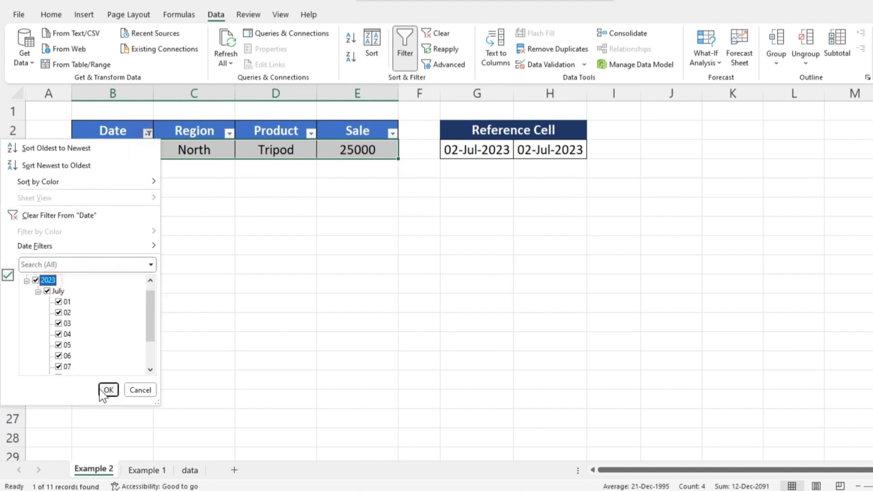
{"action": "left_click", "coordinate": [110, 389]}
{"action": "left_click", "coordinate": [488, 258]}
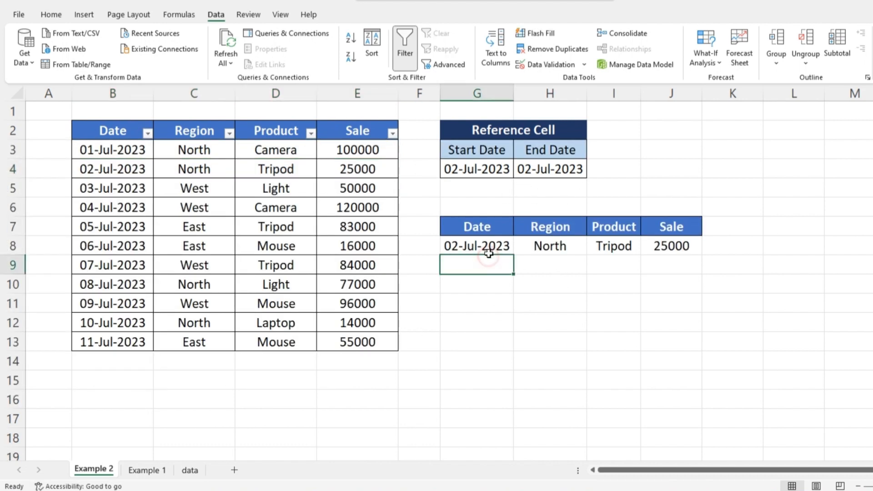
{"action": "left_click_drag", "start_coordinate": [486, 249], "coordinate": [670, 248]}
{"action": "left_click", "coordinate": [485, 230]}
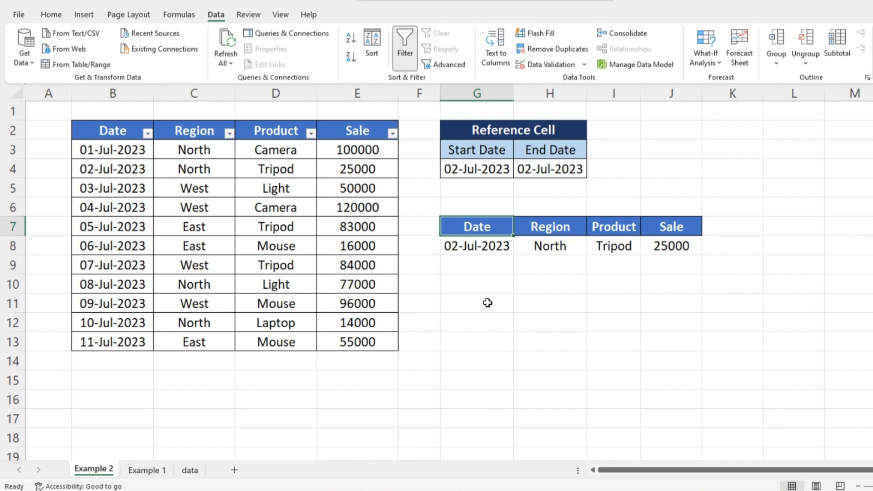
{"action": "left_click_drag", "start_coordinate": [96, 133], "coordinate": [350, 342]}
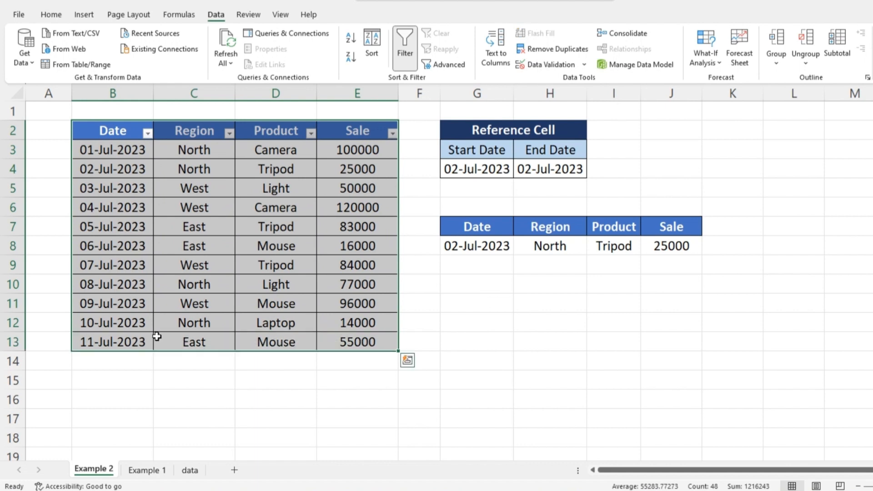
Step: Add a new record in B14:E14 by filling down the values from the last row of the source table
{"action": "left_click", "coordinate": [100, 362]}
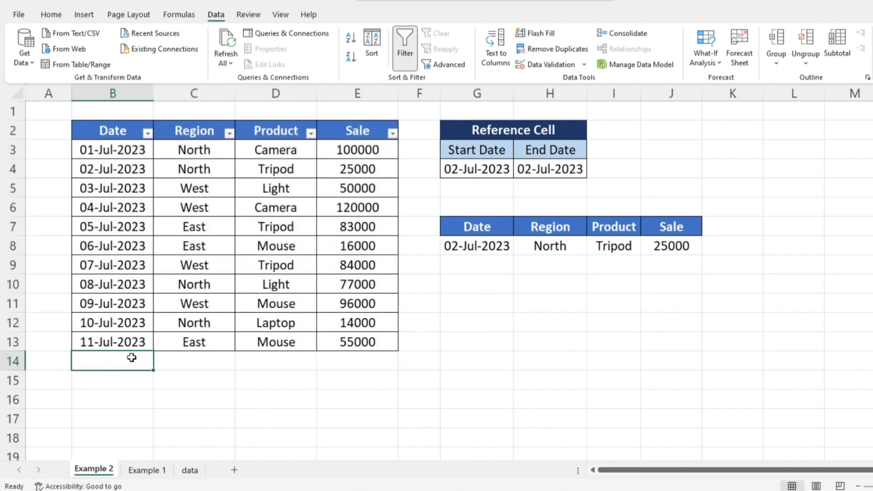
{"action": "key", "text": "shift+Right"}
{"action": "key", "text": "shift+Right"}
{"action": "key", "text": "shift+Right"}
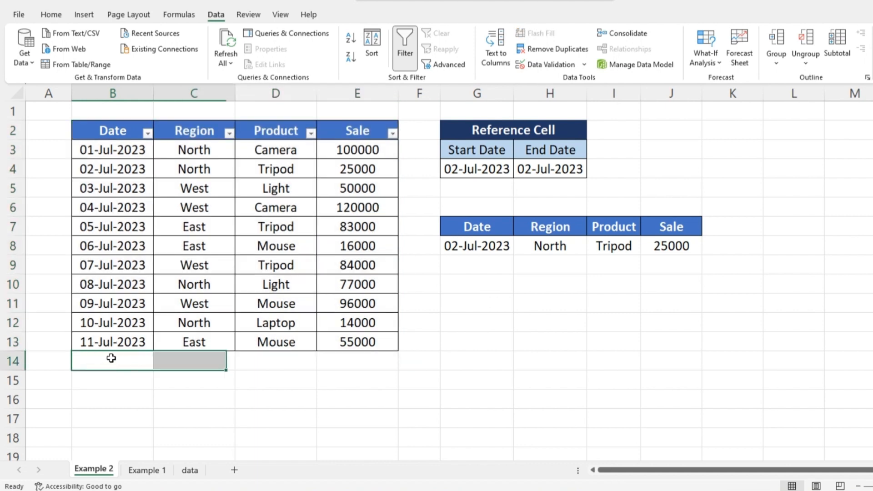
{"action": "key", "text": "ctrl+d"}
{"action": "key", "text": "Left"}
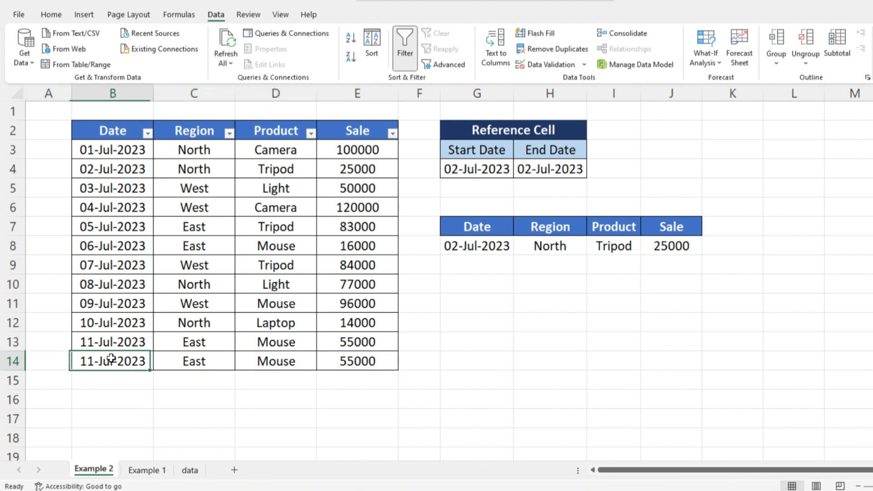
Step: Set the new record's date in B14 to 12-Jul-2023
{"action": "double_click", "coordinate": [111, 358]}
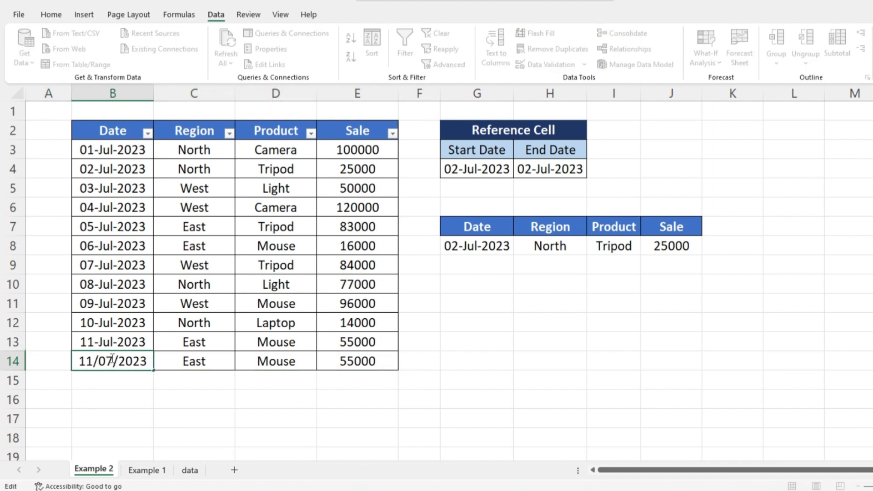
{"action": "key", "text": "BackSpace"}
{"action": "type", "text": "2"}
{"action": "key", "text": "Return"}
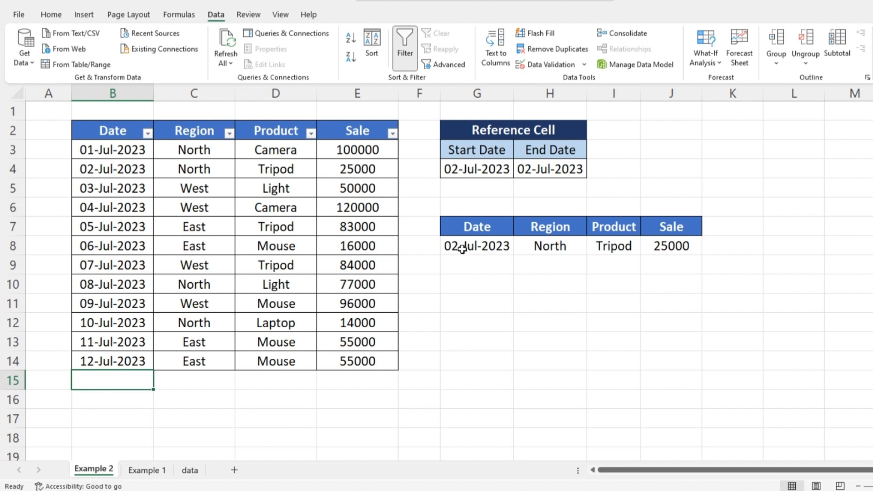
Step: Examine the ranges used by the FILTER formula in G8 against the extended source table in B2:E14
{"action": "double_click", "coordinate": [462, 249]}
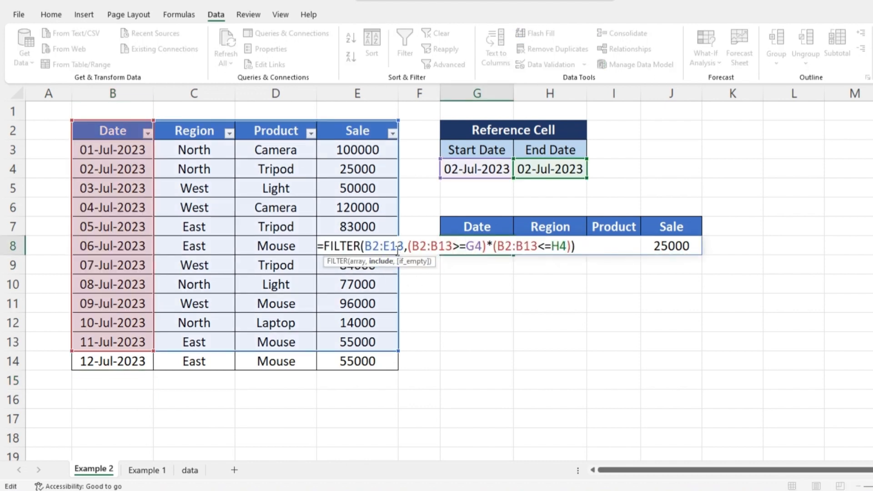
{"action": "key", "text": "Escape"}
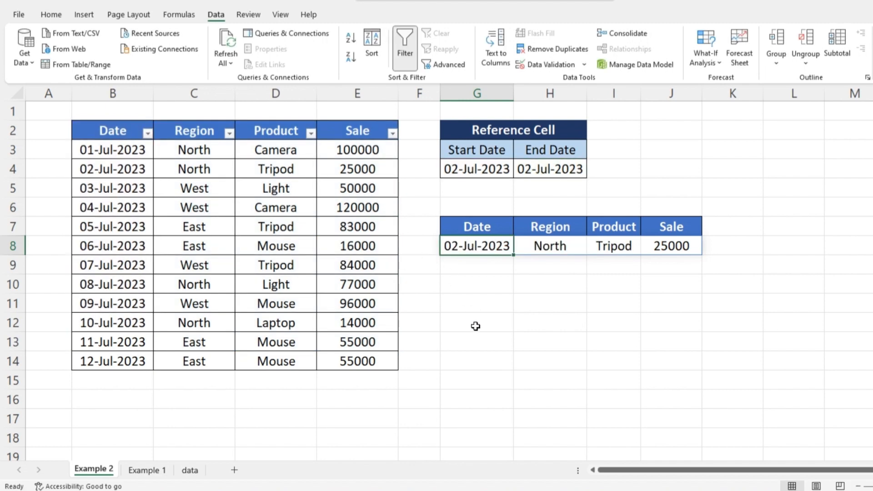
{"action": "left_click_drag", "start_coordinate": [357, 358], "coordinate": [200, 227]}
{"action": "left_click", "coordinate": [120, 133], "text": "shift"}
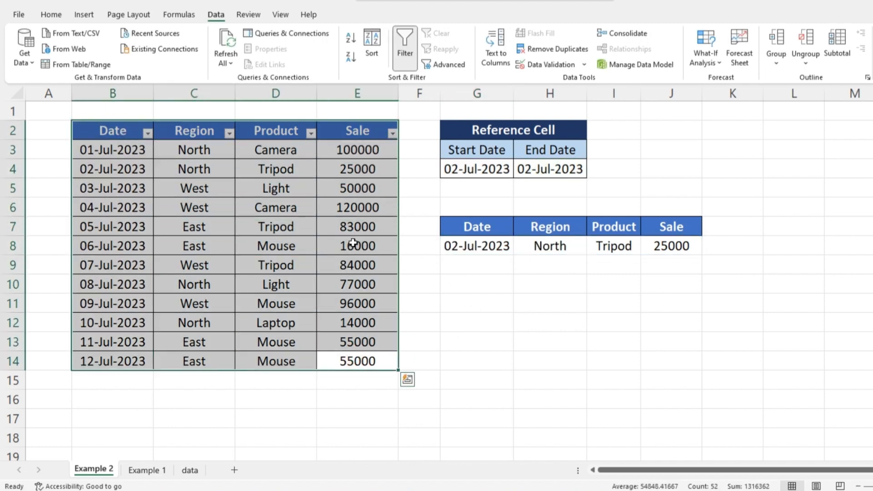
{"action": "left_click", "coordinate": [428, 300]}
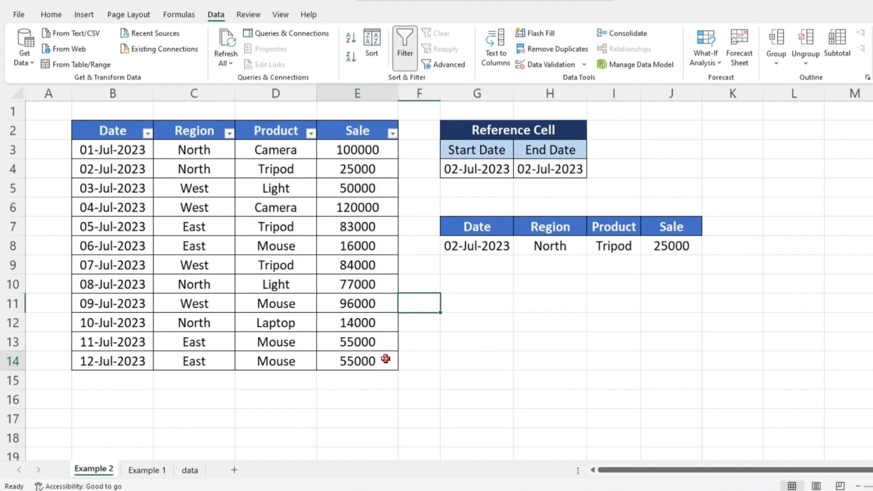
{"action": "left_click_drag", "start_coordinate": [388, 361], "coordinate": [139, 133]}
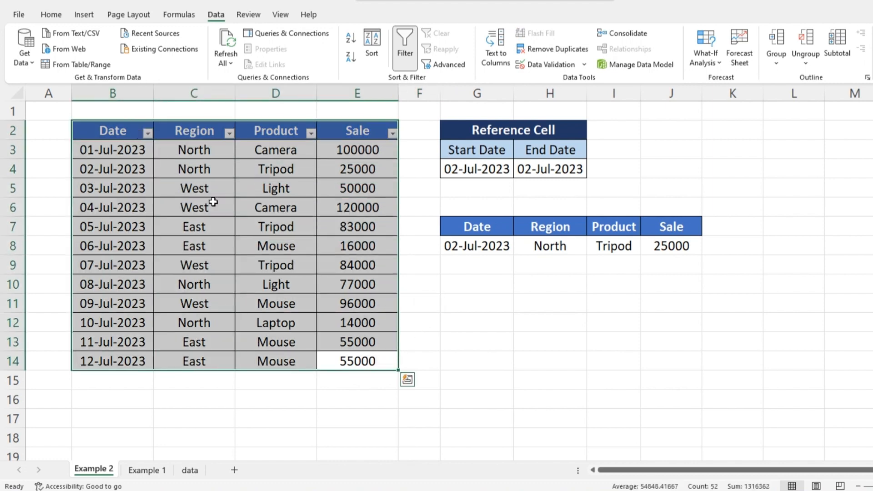
{"action": "left_click", "coordinate": [449, 317]}
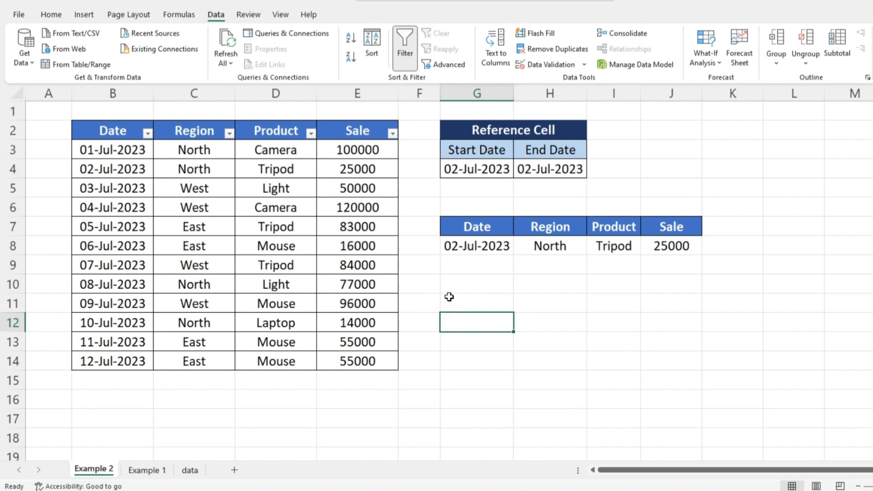